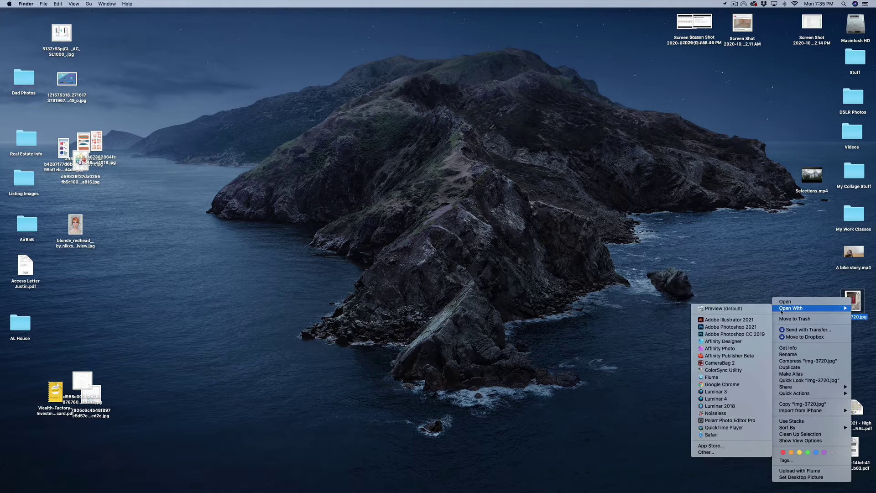
- Launch Adobe Photoshop 2021 and open the desktop photo img-3720.jpg in it
{"action": "mouse_move", "coordinate": [790, 309]}
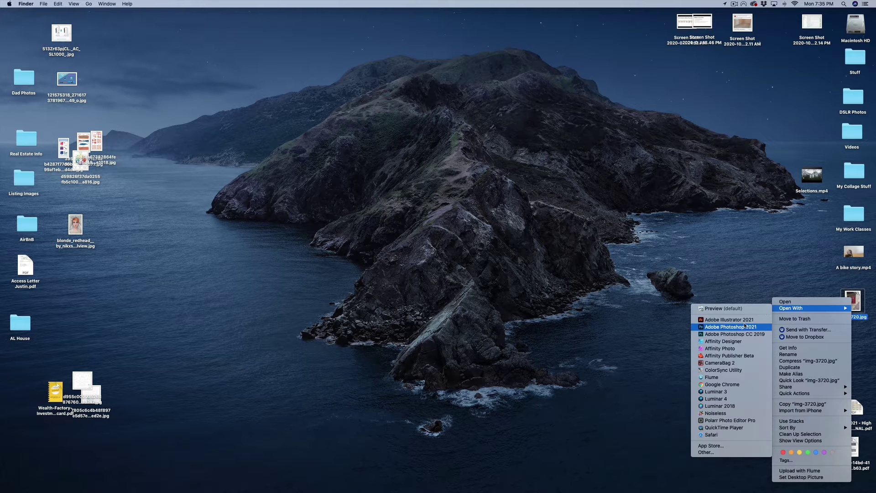
{"action": "left_click", "coordinate": [745, 327]}
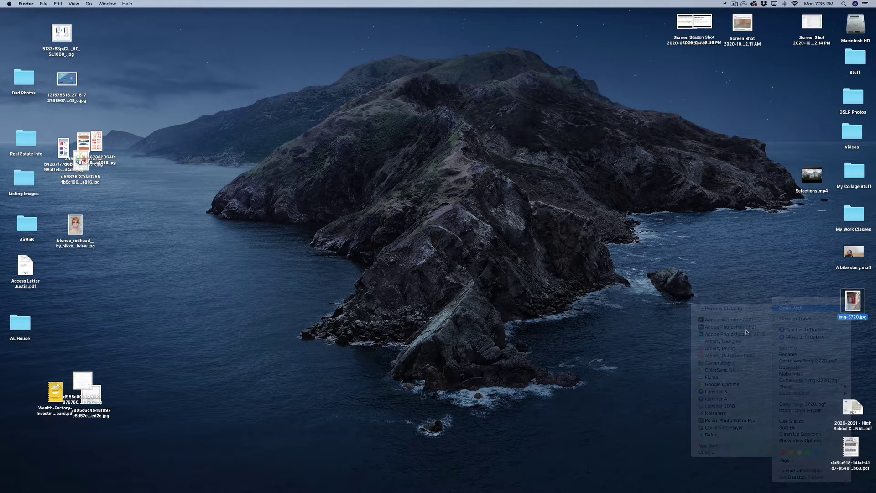
{"action": "left_click", "coordinate": [842, 4]}
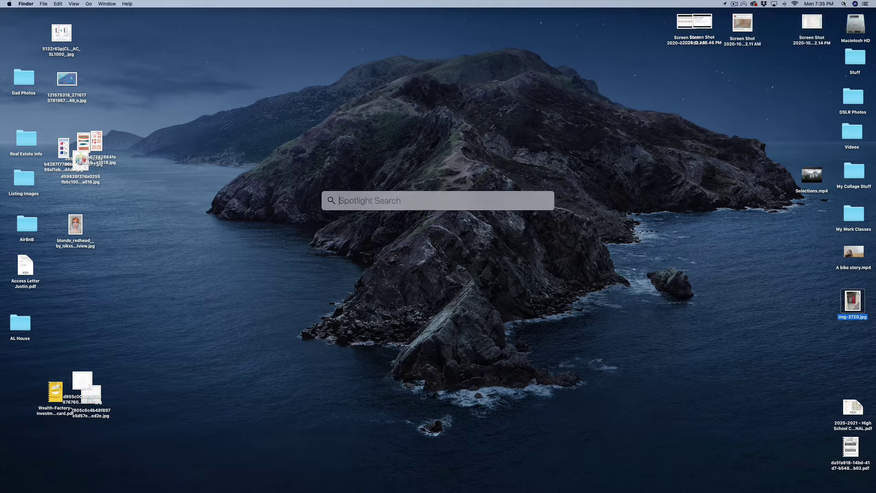
{"action": "type", "text": "photosh"}
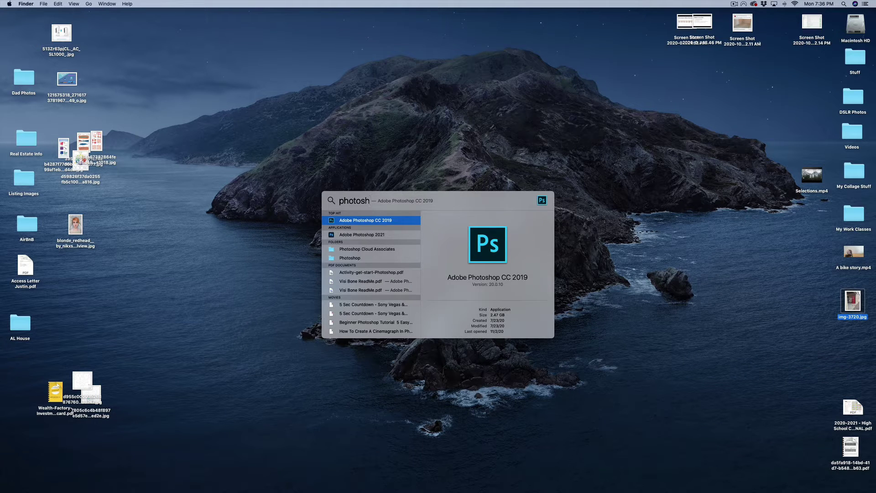
{"action": "left_click", "coordinate": [361, 234]}
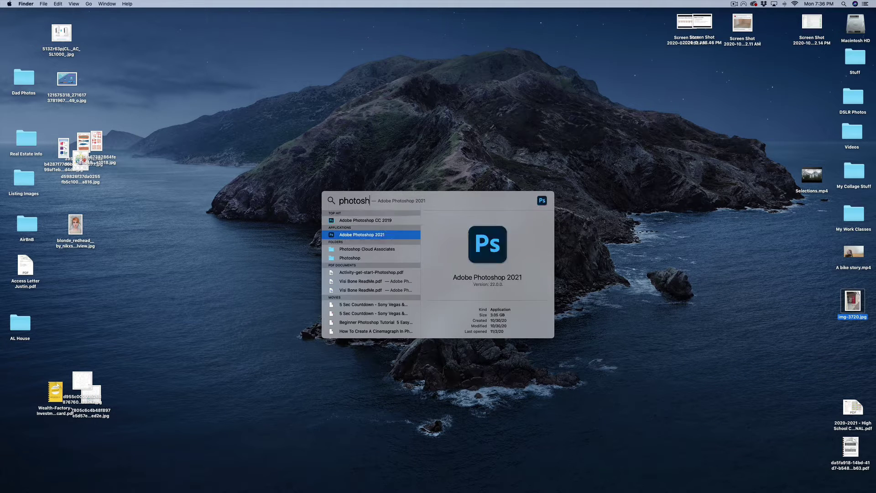
{"action": "key", "text": "Return"}
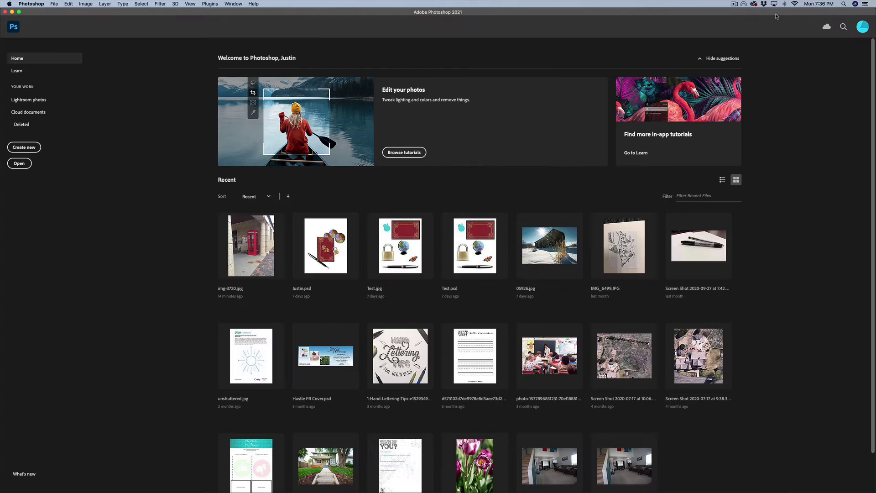
{"action": "left_click_drag", "start_coordinate": [858, 322], "coordinate": [695, 296]}
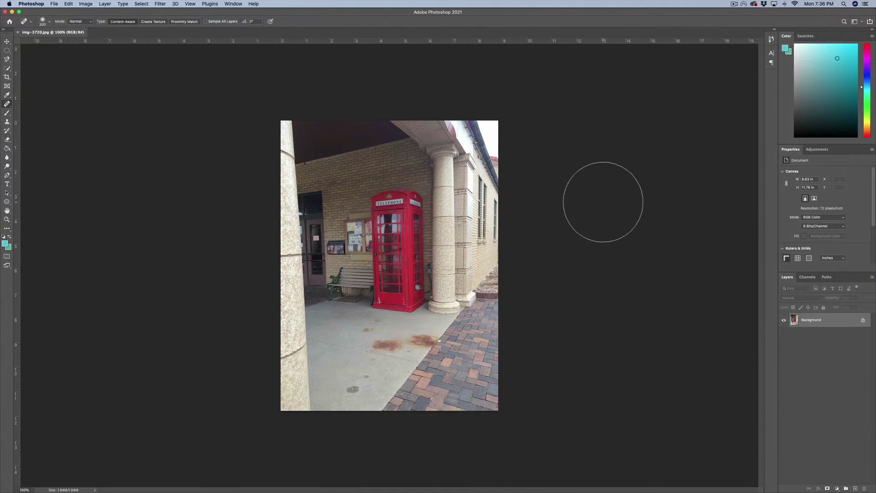
- Duplicate the Background layer and open the Camera Raw Filter on the copy
{"action": "left_click", "coordinate": [7, 41]}
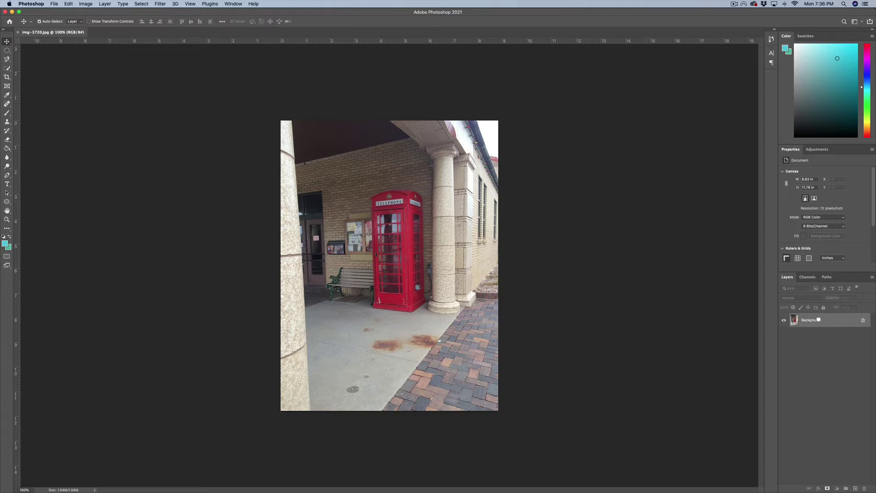
{"action": "left_click_drag", "start_coordinate": [818, 320], "coordinate": [856, 486]}
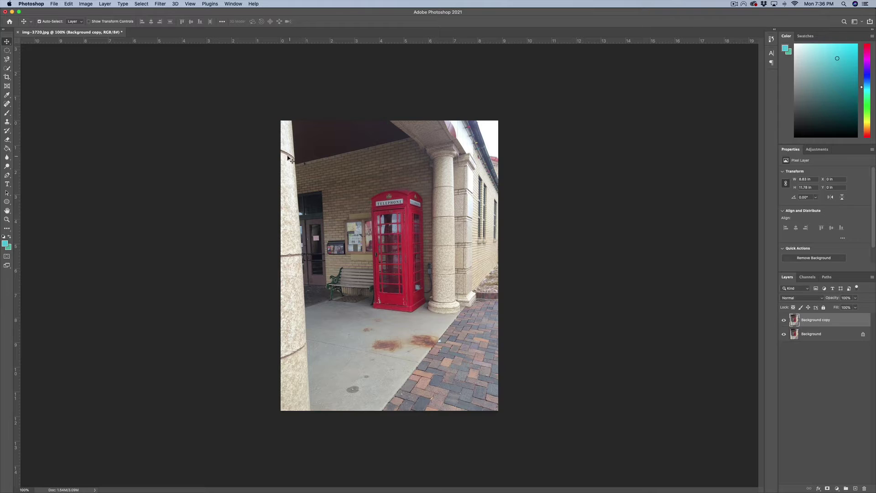
{"action": "left_click", "coordinate": [161, 3]}
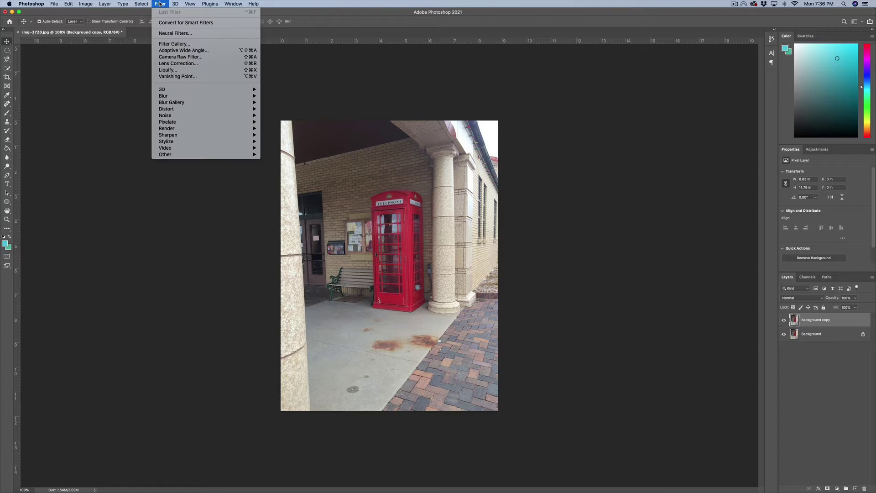
{"action": "left_click", "coordinate": [172, 58]}
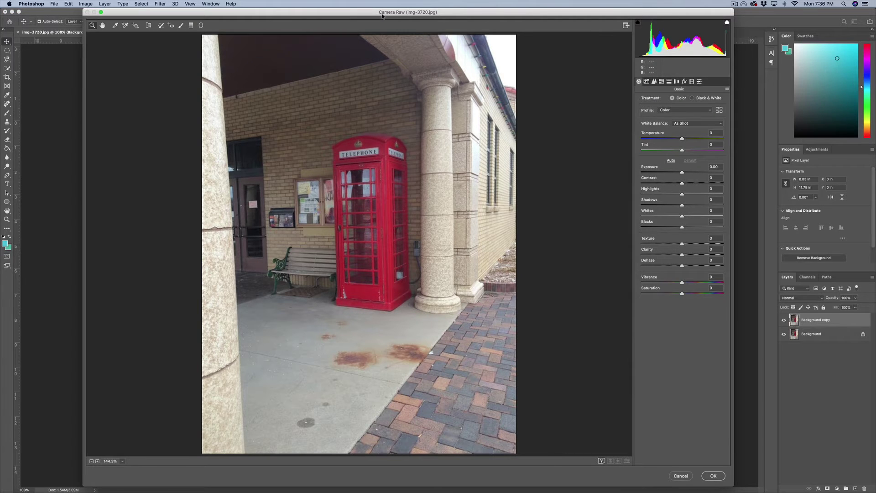
{"action": "mouse_move", "coordinate": [382, 15]}
{"action": "left_mouse_down"}
{"action": "mouse_move", "coordinate": [387, 62]}
{"action": "mouse_move", "coordinate": [398, 15]}
{"action": "mouse_move", "coordinate": [391, 15]}
{"action": "left_mouse_up"}
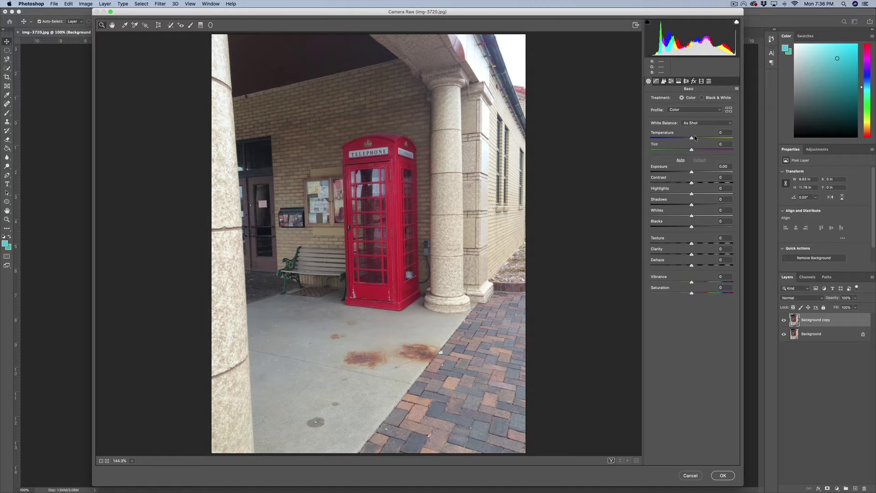
- Warm the white balance to a temperature of +6 and set the exposure to -0.35
{"action": "left_click_drag", "start_coordinate": [692, 139], "coordinate": [749, 137]}
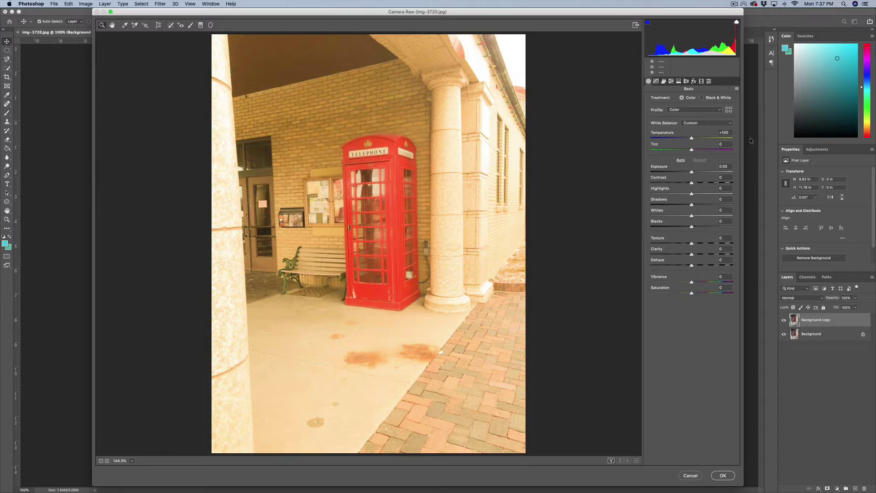
{"action": "left_click", "coordinate": [690, 122]}
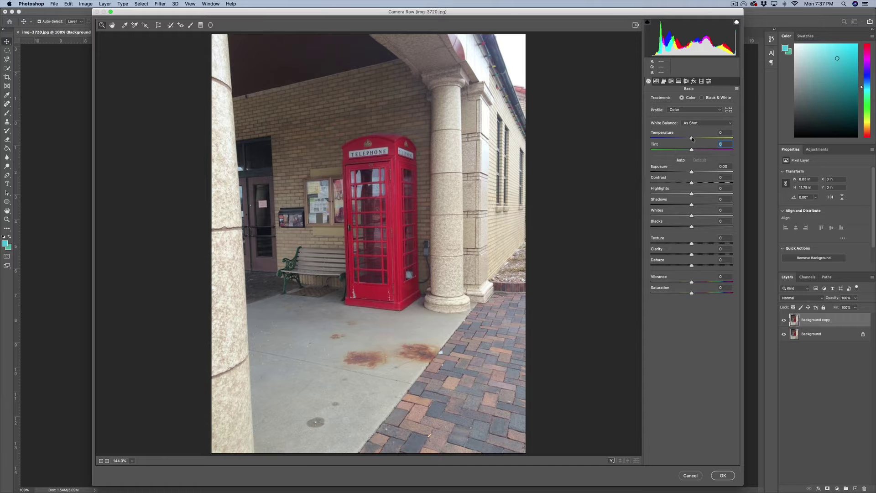
{"action": "left_click_drag", "start_coordinate": [692, 139], "coordinate": [694, 139]}
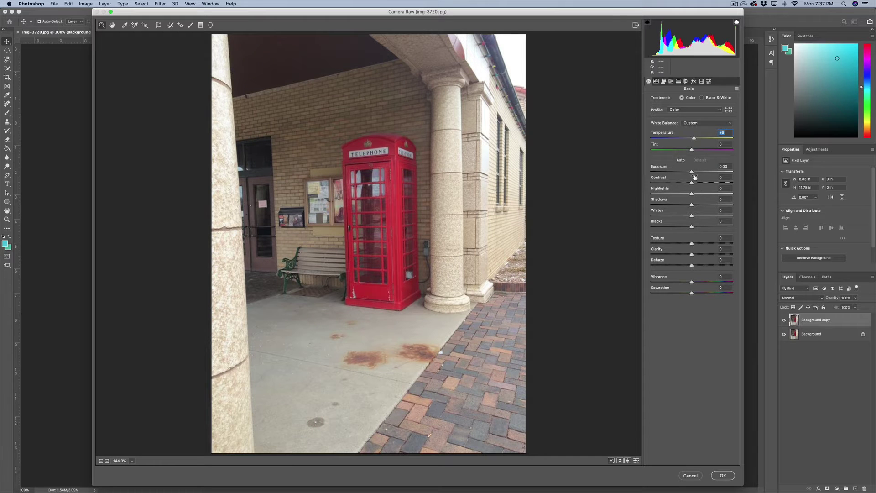
{"action": "left_click_drag", "start_coordinate": [692, 173], "coordinate": [691, 174]}
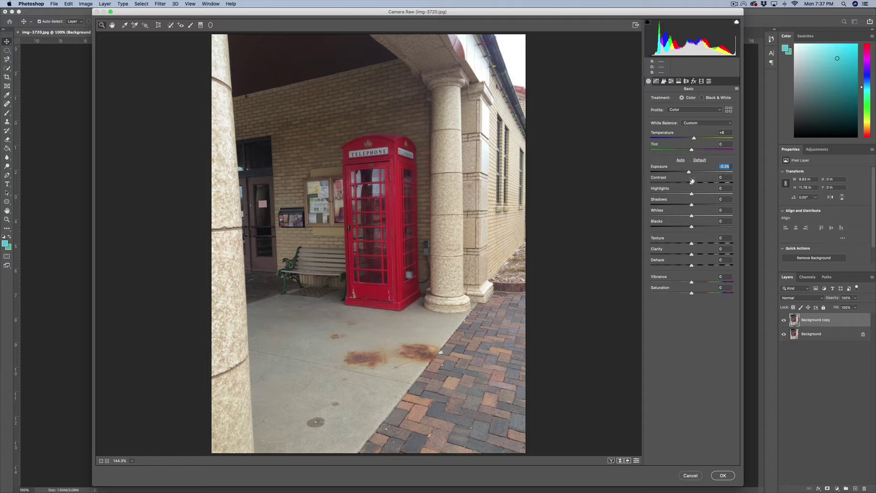
- Set the photo's highlights to -55, contrast to +32 and shadows to -18
{"action": "mouse_move", "coordinate": [691, 195]}
{"action": "left_mouse_down"}
{"action": "mouse_move", "coordinate": [627, 188]}
{"action": "mouse_move", "coordinate": [742, 194]}
{"action": "mouse_move", "coordinate": [615, 195]}
{"action": "mouse_move", "coordinate": [681, 204]}
{"action": "left_mouse_up"}
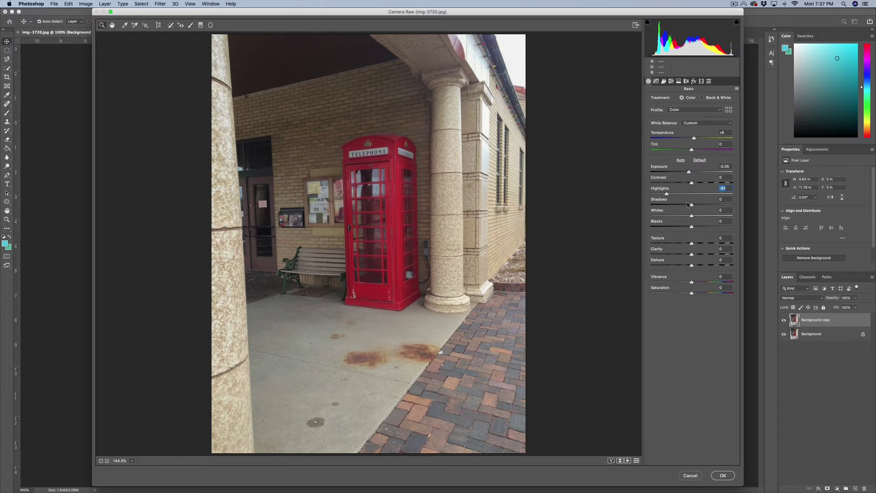
{"action": "left_click", "coordinate": [669, 195]}
{"action": "left_click_drag", "start_coordinate": [691, 183], "coordinate": [683, 204]}
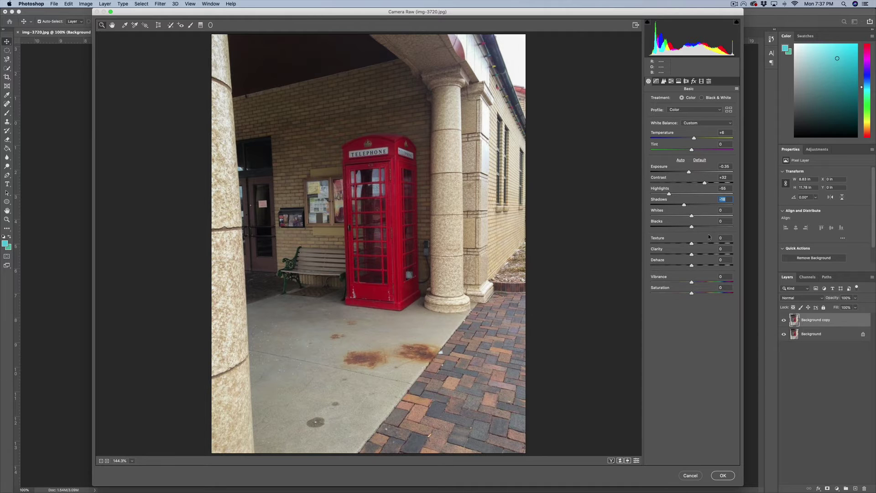
- Set blacks to -20, clarity to +7, dehaze to +18 and vibrance to +15
{"action": "left_click_drag", "start_coordinate": [691, 227], "coordinate": [684, 233]}
{"action": "left_click_drag", "start_coordinate": [691, 254], "coordinate": [701, 267]}
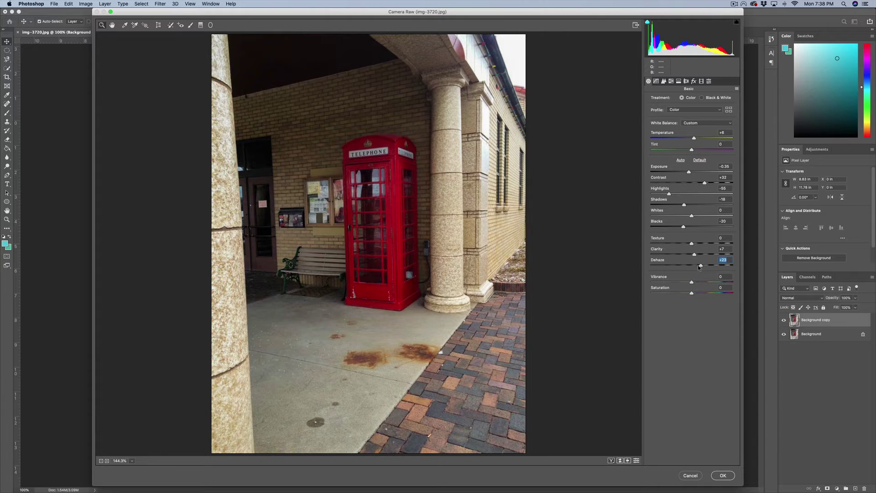
{"action": "key", "text": "Down"}
{"action": "key", "text": "Down"}
{"action": "key", "text": "Down"}
{"action": "key", "text": "Down"}
{"action": "left_click_drag", "start_coordinate": [694, 281], "coordinate": [697, 281]}
- In the HSL adjustments, set the luminance of the reds to -22 and of the oranges to +33
{"action": "left_click", "coordinate": [671, 82]}
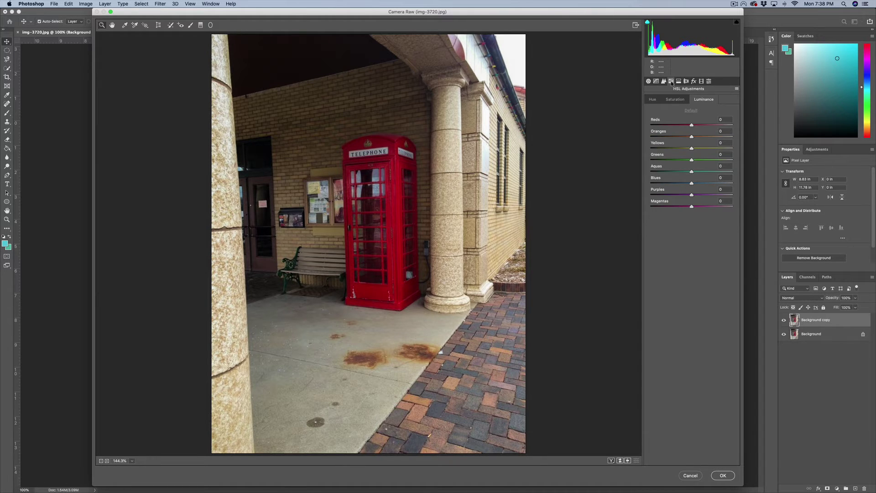
{"action": "mouse_move", "coordinate": [691, 125]}
{"action": "left_mouse_down"}
{"action": "mouse_move", "coordinate": [664, 124]}
{"action": "mouse_move", "coordinate": [721, 125]}
{"action": "mouse_move", "coordinate": [670, 125]}
{"action": "mouse_move", "coordinate": [707, 132]}
{"action": "mouse_move", "coordinate": [682, 125]}
{"action": "left_mouse_up"}
{"action": "double_click", "coordinate": [690, 128]}
{"action": "left_click_drag", "start_coordinate": [691, 136], "coordinate": [716, 147]}
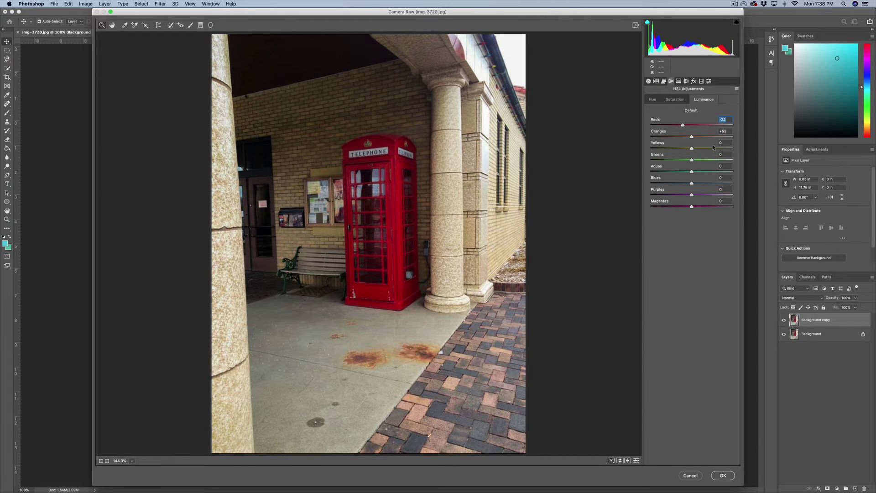
{"action": "left_click", "coordinate": [708, 136]}
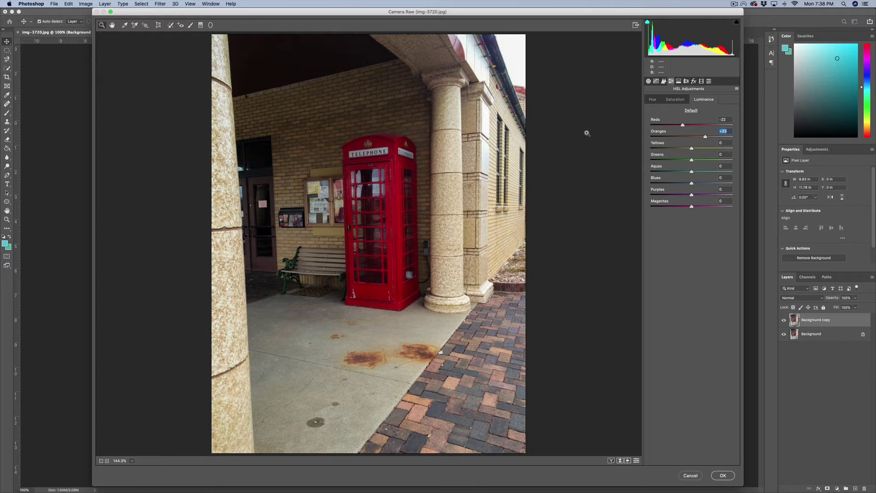
- Review the HSL hue, saturation and luminance settings, the sharpening detail, the tone curve and the basic adjustments
{"action": "left_click", "coordinate": [680, 100]}
{"action": "left_click", "coordinate": [659, 100]}
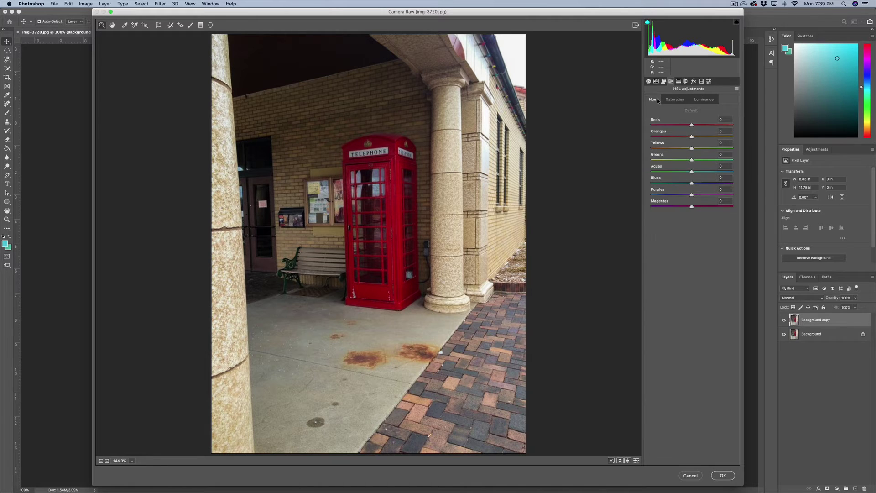
{"action": "left_click", "coordinate": [675, 100]}
{"action": "left_click", "coordinate": [704, 101]}
{"action": "left_click", "coordinate": [649, 81]}
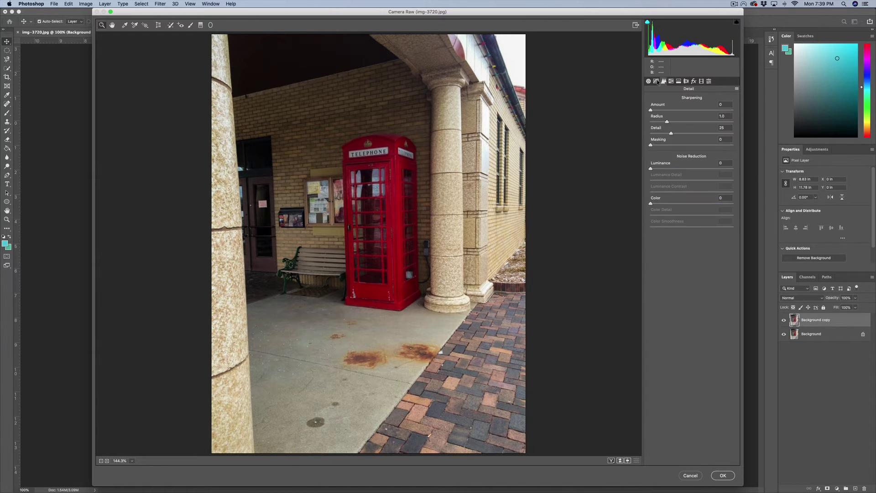
{"action": "left_click", "coordinate": [655, 81]}
{"action": "left_click", "coordinate": [648, 81]}
{"action": "left_click", "coordinate": [655, 81]}
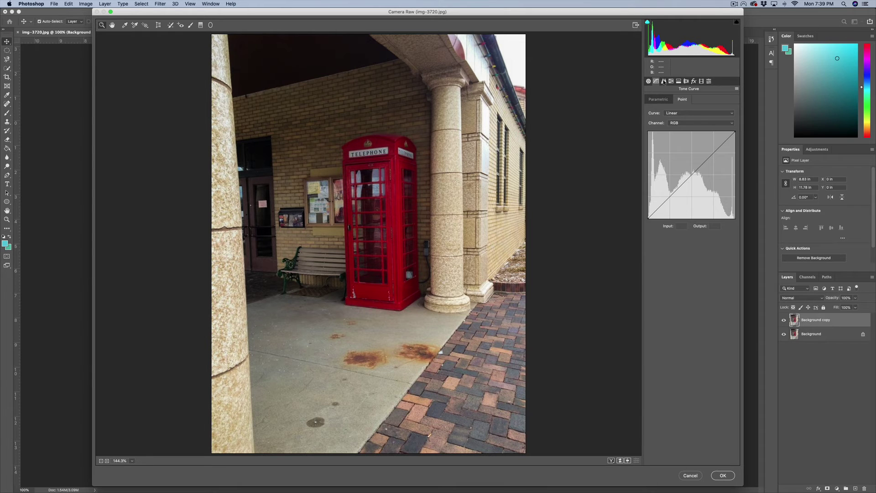
{"action": "left_click", "coordinate": [649, 81]}
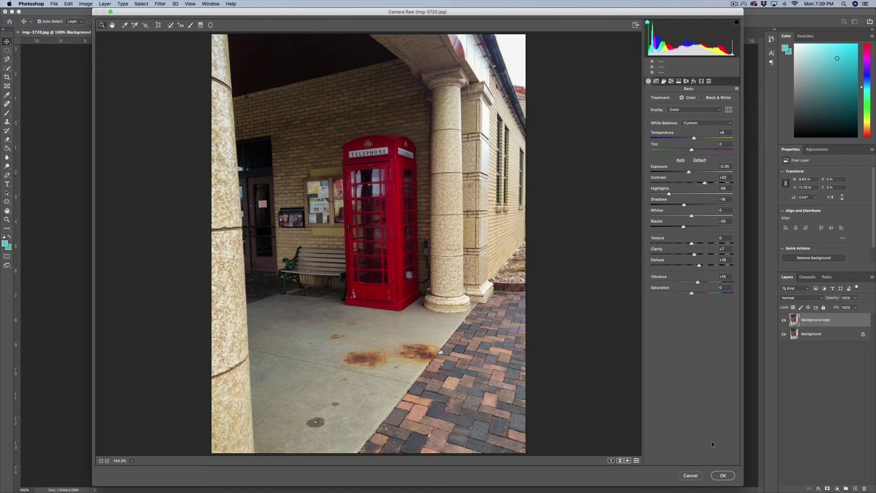
- Apply the Camera Raw adjustments and compare the edited Background copy layer with the original by toggling its visibility
{"action": "left_click", "coordinate": [723, 475]}
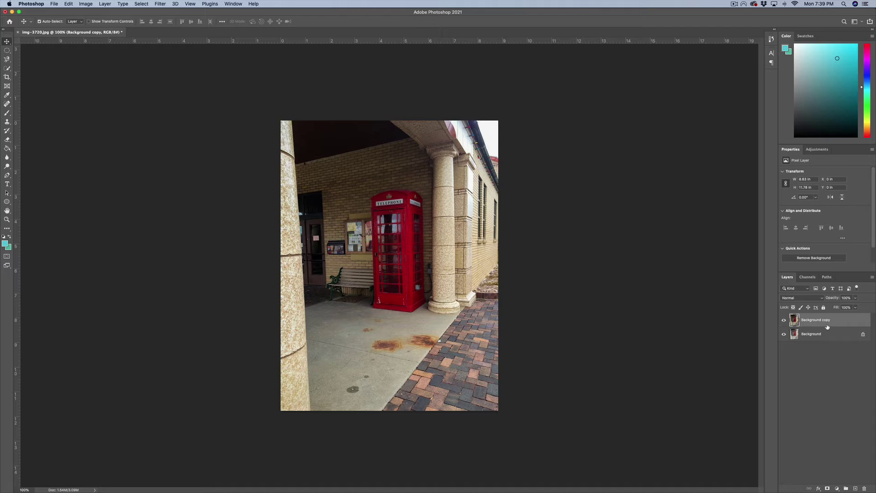
{"action": "left_click", "coordinate": [784, 320]}
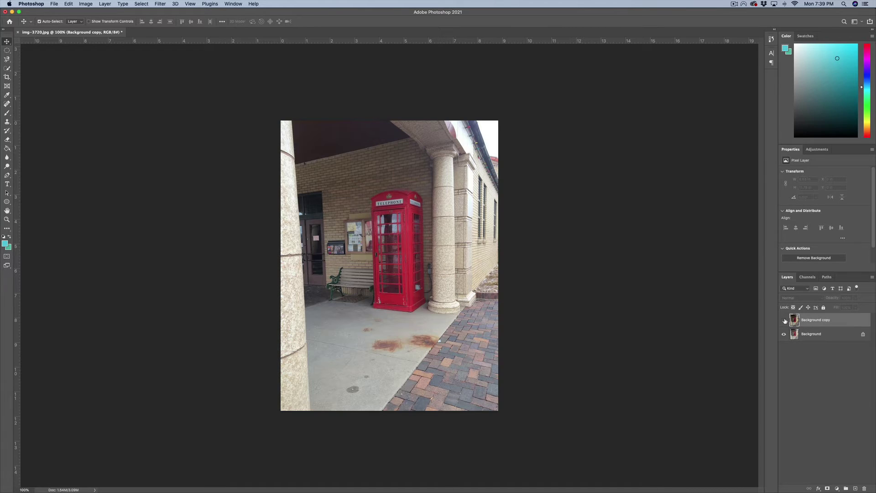
{"action": "left_click", "coordinate": [785, 321]}
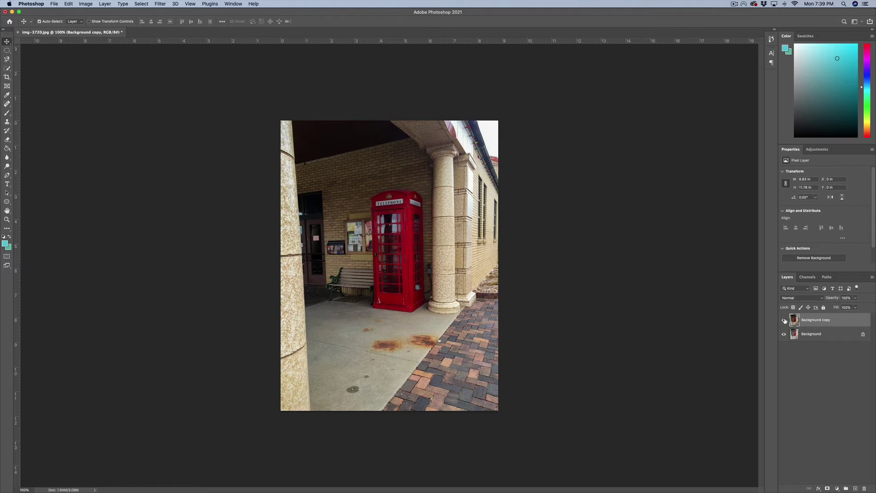
{"action": "left_click", "coordinate": [784, 321]}
{"action": "left_click", "coordinate": [784, 320]}
- Activate the Spot Healing Brush for the stained concrete and reduce its brush size to about 79 px
{"action": "key", "text": "super+plus"}
{"action": "key", "text": "super+plus"}
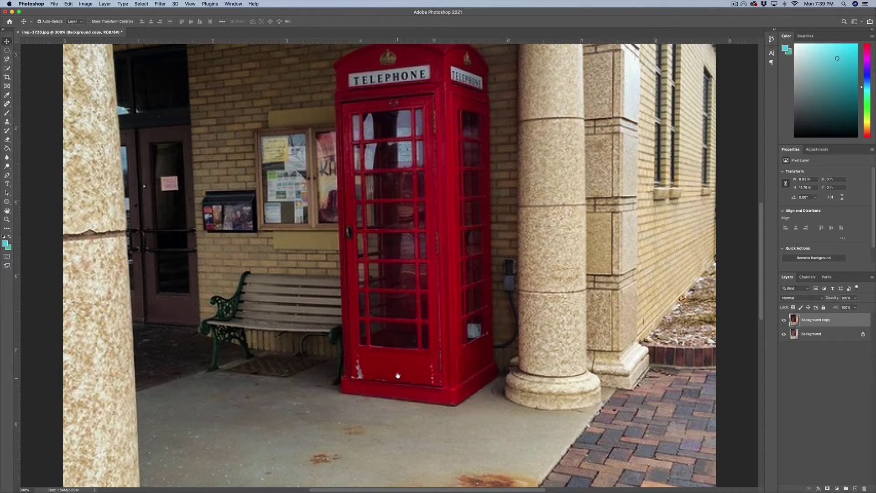
{"action": "left_click_drag", "start_coordinate": [397, 375], "coordinate": [398, 182]}
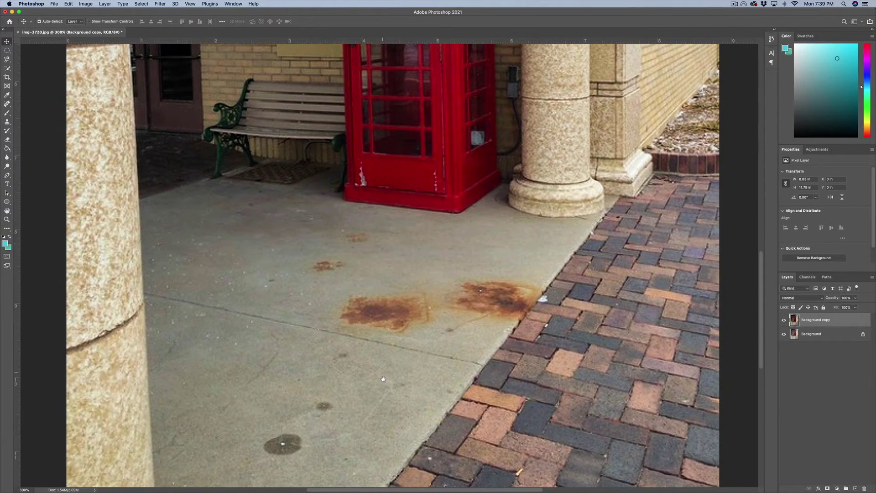
{"action": "left_click_drag", "start_coordinate": [384, 379], "coordinate": [403, 281]}
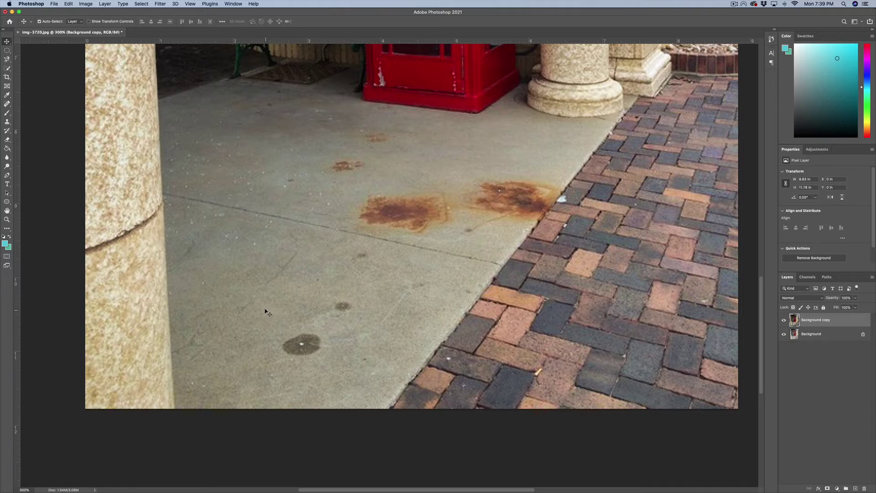
{"action": "left_click", "coordinate": [7, 104]}
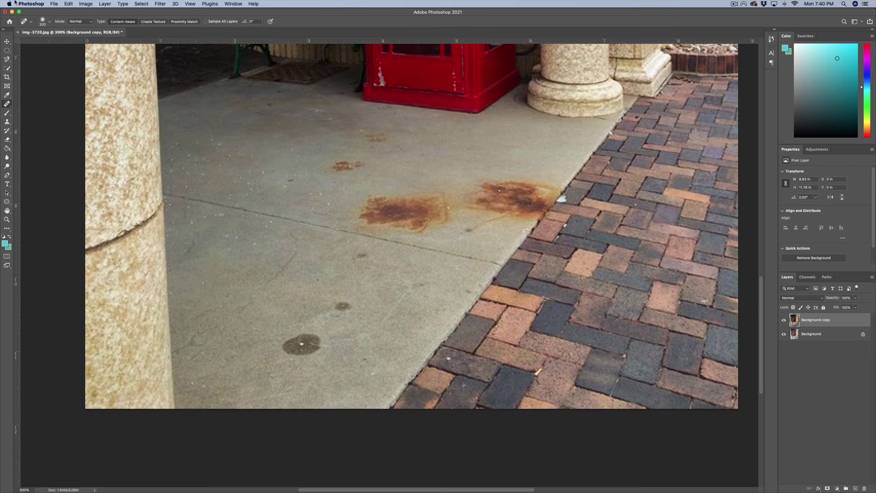
{"action": "left_click", "coordinate": [45, 22]}
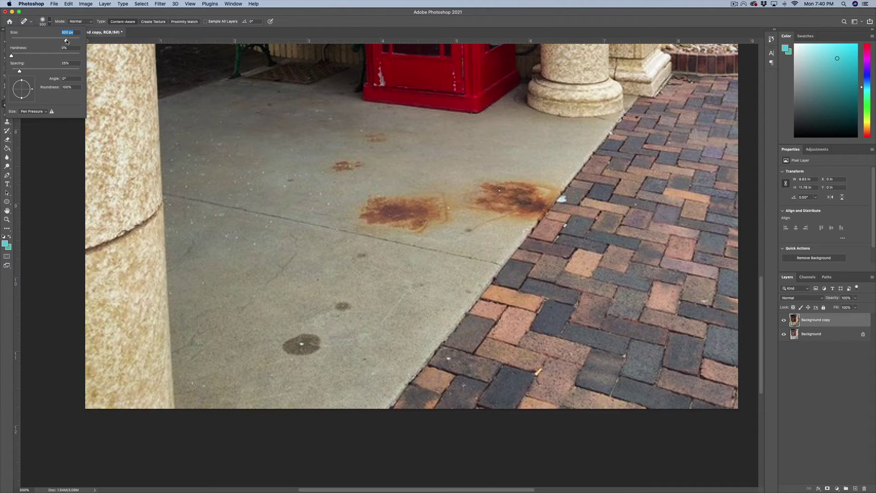
{"action": "left_click_drag", "start_coordinate": [53, 40], "coordinate": [37, 40]}
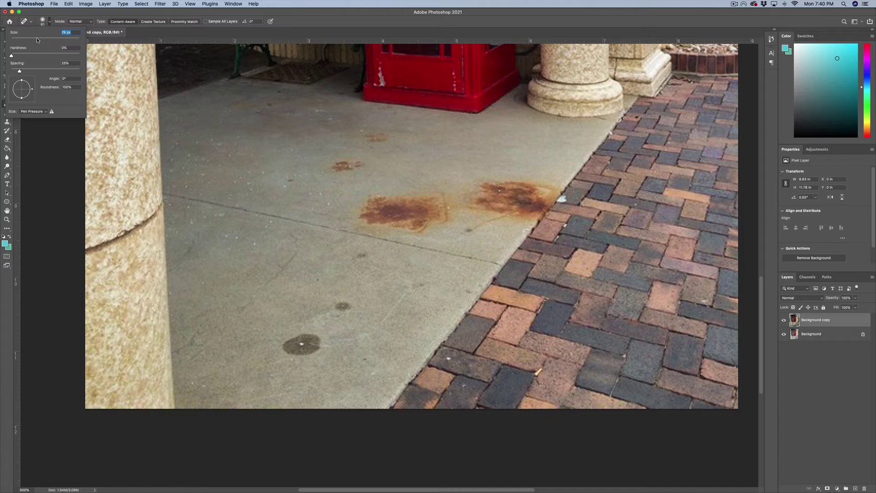
{"action": "left_click", "coordinate": [57, 21]}
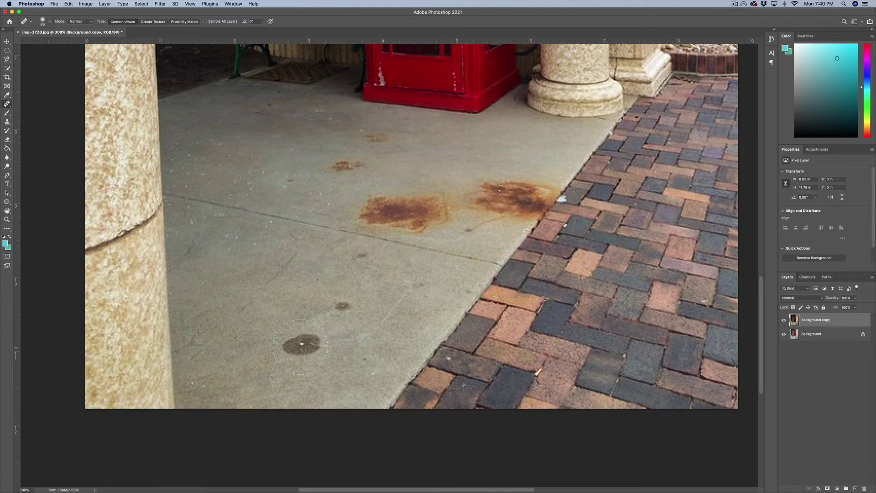
- Try healing the large and the small dark stain on the lower concrete with a soft 60 px brush
{"action": "key", "text": "bracketleft"}
{"action": "key", "text": "bracketleft"}
{"action": "key", "text": "bracketright"}
{"action": "left_click_drag", "start_coordinate": [301, 344], "coordinate": [304, 341]}
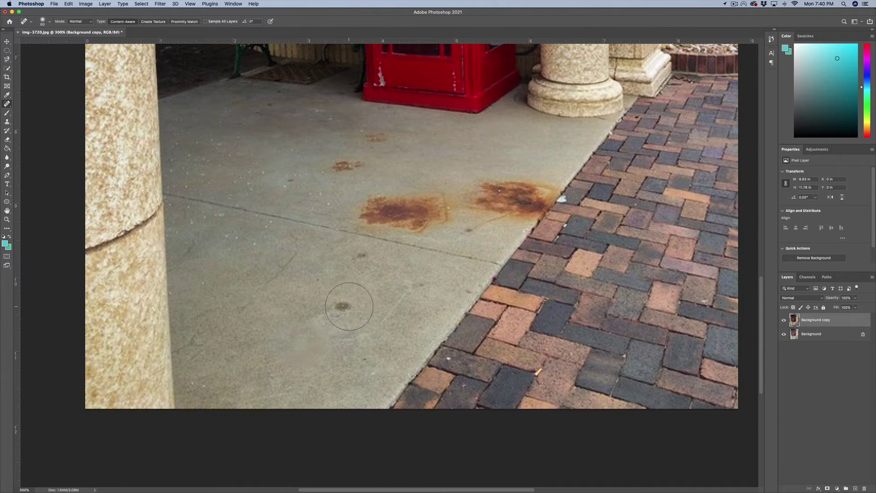
{"action": "left_click", "coordinate": [50, 22]}
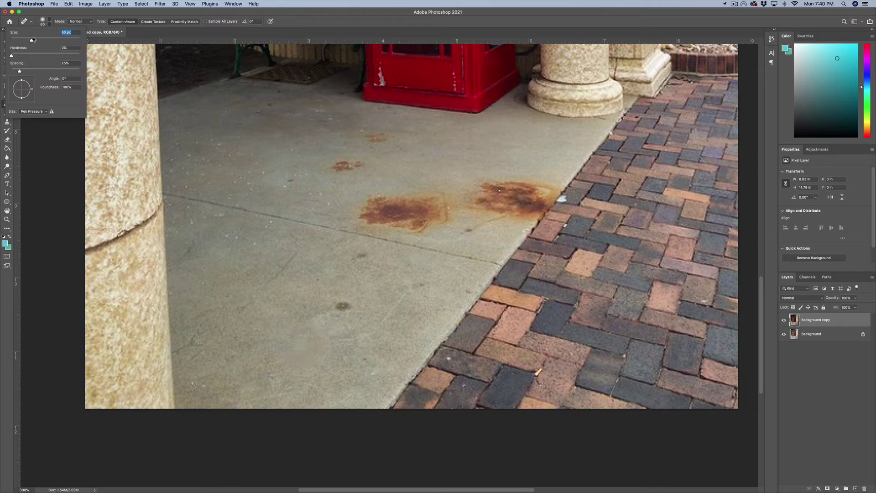
{"action": "left_click_drag", "start_coordinate": [22, 57], "coordinate": [45, 56]}
{"action": "key", "text": "Return"}
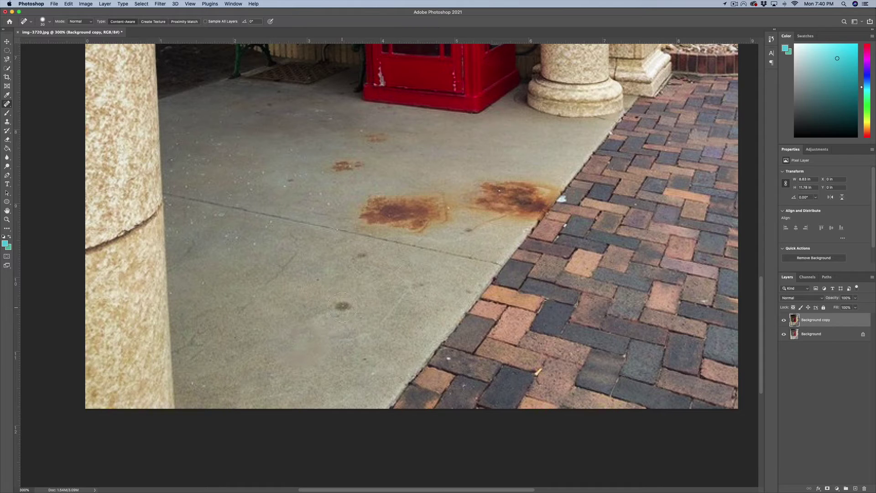
{"action": "left_click", "coordinate": [342, 307]}
{"action": "key", "text": "bracketleft"}
- Undo the healing of the dark concrete stains, redoing and undoing the strokes to compare before and after
{"action": "key", "text": "super+z"}
{"action": "key", "text": "super+shift+z"}
{"action": "key", "text": "super+z"}
{"action": "key", "text": "super+shift+z"}
{"action": "key", "text": "super+z"}
{"action": "key", "text": "super+z"}
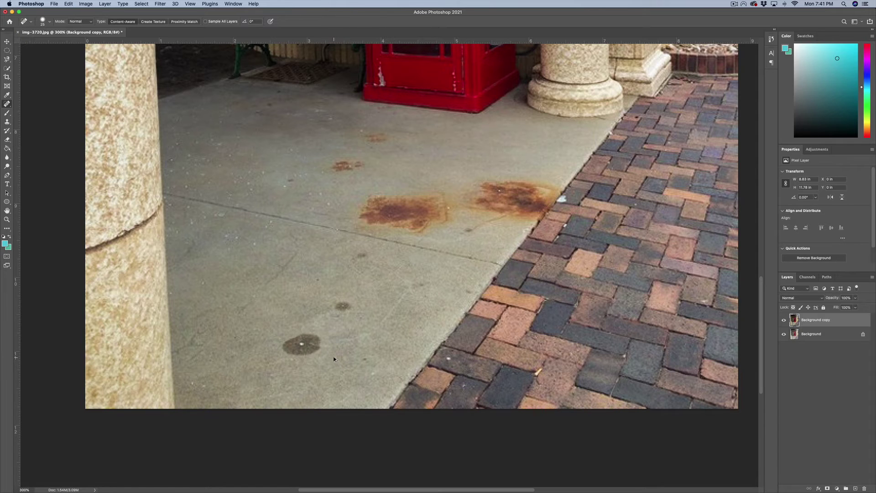
{"action": "key", "text": "super+z"}
{"action": "key", "text": "super+shift+z"}
{"action": "key", "text": "super+shift+z"}
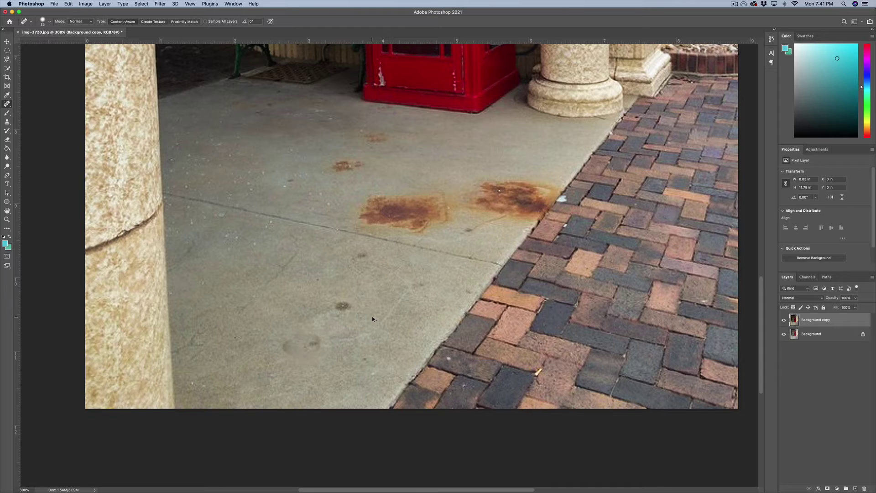
{"action": "key", "text": "super+z"}
- Heal the two dark stains on the lower concrete and the two small rust marks in front of the booth
{"action": "mouse_move", "coordinate": [309, 341]}
{"action": "left_mouse_down"}
{"action": "mouse_move", "coordinate": [286, 343]}
{"action": "mouse_move", "coordinate": [320, 348]}
{"action": "left_mouse_up"}
{"action": "left_click_drag", "start_coordinate": [343, 305], "coordinate": [345, 307]}
{"action": "left_click_drag", "start_coordinate": [376, 136], "coordinate": [339, 164]}
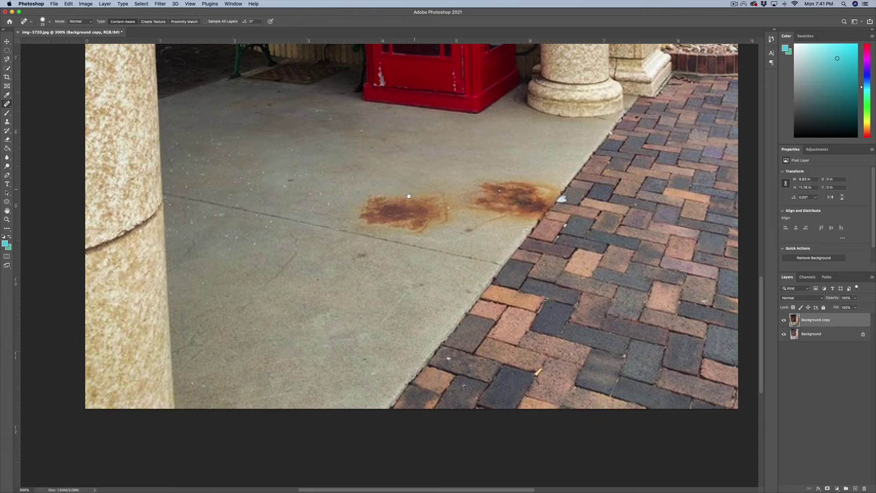
- Paint out both large rust stains beside the brick paving and their remaining discolouration with the Spot Healing Brush
{"action": "left_click_drag", "start_coordinate": [413, 186], "coordinate": [373, 243]}
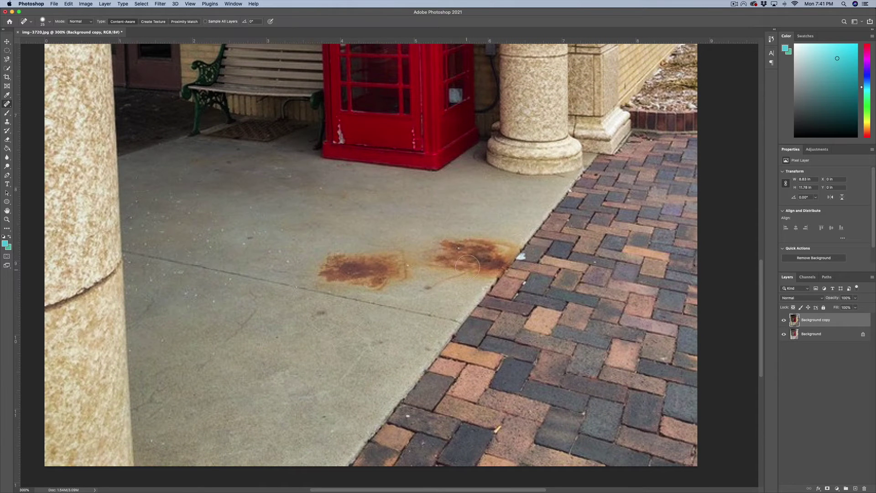
{"action": "mouse_move", "coordinate": [446, 244]}
{"action": "left_mouse_down"}
{"action": "mouse_move", "coordinate": [515, 246]}
{"action": "mouse_move", "coordinate": [490, 274]}
{"action": "mouse_move", "coordinate": [426, 261]}
{"action": "mouse_move", "coordinate": [454, 244]}
{"action": "mouse_move", "coordinate": [497, 246]}
{"action": "left_mouse_up"}
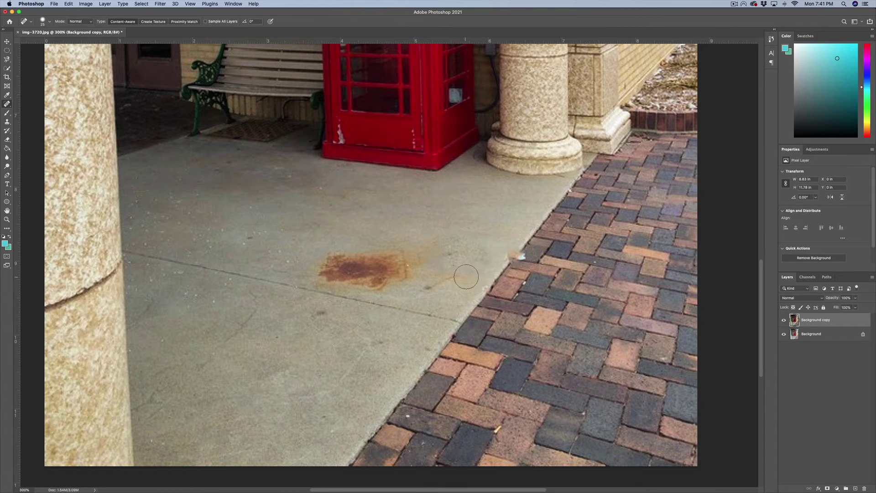
{"action": "mouse_move", "coordinate": [465, 274]}
{"action": "left_mouse_down"}
{"action": "mouse_move", "coordinate": [414, 269]}
{"action": "mouse_move", "coordinate": [444, 236]}
{"action": "mouse_move", "coordinate": [511, 237]}
{"action": "mouse_move", "coordinate": [497, 259]}
{"action": "left_mouse_up"}
{"action": "mouse_move", "coordinate": [416, 281]}
{"action": "left_mouse_down"}
{"action": "mouse_move", "coordinate": [324, 274]}
{"action": "mouse_move", "coordinate": [321, 264]}
{"action": "mouse_move", "coordinate": [343, 252]}
{"action": "mouse_move", "coordinate": [390, 254]}
{"action": "mouse_move", "coordinate": [419, 261]}
{"action": "mouse_move", "coordinate": [421, 280]}
{"action": "mouse_move", "coordinate": [360, 276]}
{"action": "left_mouse_up"}
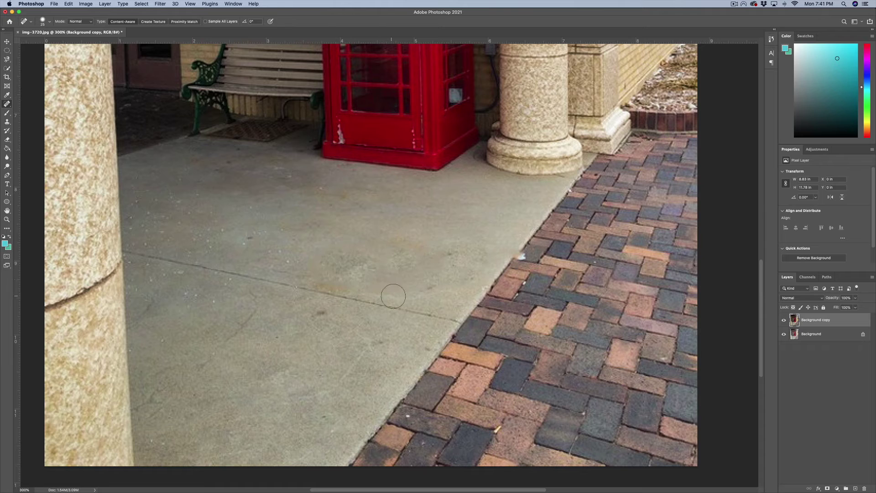
{"action": "left_click_drag", "start_coordinate": [434, 283], "coordinate": [326, 277]}
{"action": "left_click_drag", "start_coordinate": [394, 265], "coordinate": [323, 259]}
{"action": "left_click_drag", "start_coordinate": [427, 245], "coordinate": [403, 243]}
- Fit the whole photo in view and heal the leftover blemishes scattered across the concrete floor
{"action": "key", "text": "super+0"}
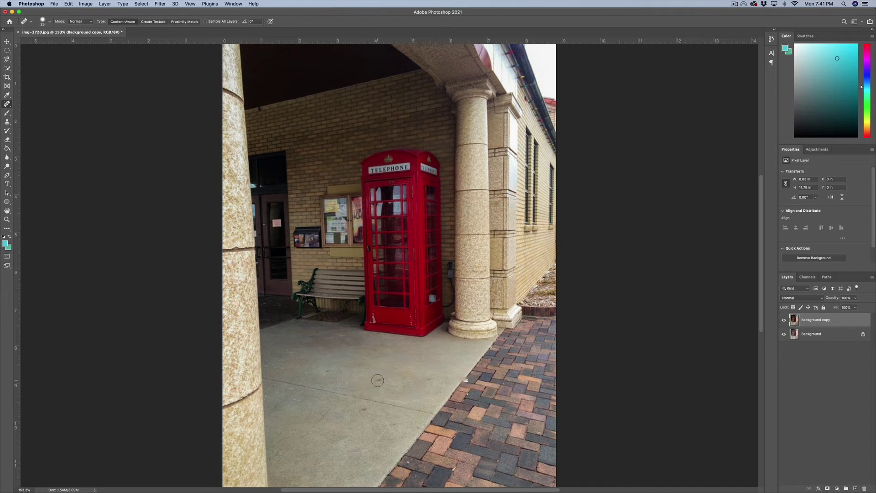
{"action": "left_click", "coordinate": [379, 378]}
{"action": "left_click", "coordinate": [361, 408]}
{"action": "left_click", "coordinate": [379, 380]}
{"action": "left_click", "coordinate": [326, 370]}
{"action": "left_click", "coordinate": [428, 379]}
- Compare the retouched Background copy layer with the original photo by toggling its visibility
{"action": "left_click", "coordinate": [783, 321]}
{"action": "left_click", "coordinate": [784, 321]}
{"action": "left_click", "coordinate": [784, 321]}
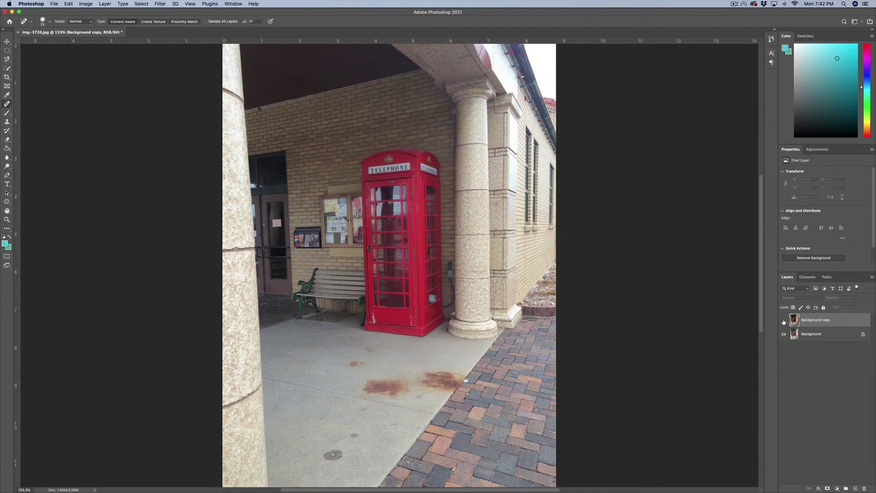
{"action": "left_click", "coordinate": [784, 321]}
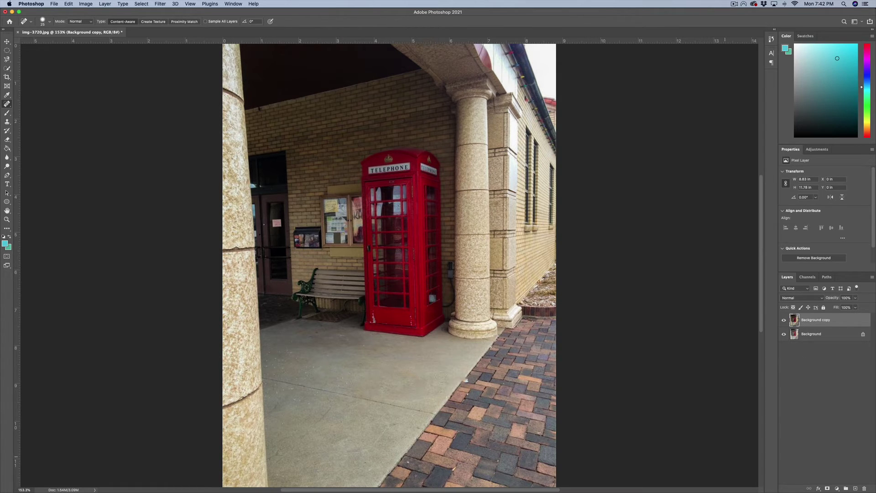
- Add a Black & White adjustment layer above the Background copy layer
{"action": "left_click", "coordinate": [55, 3]}
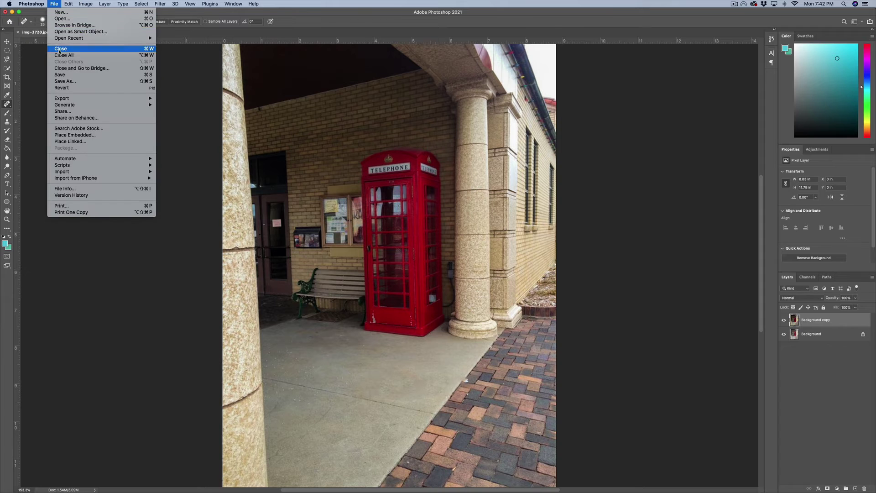
{"action": "left_click", "coordinate": [53, 4]}
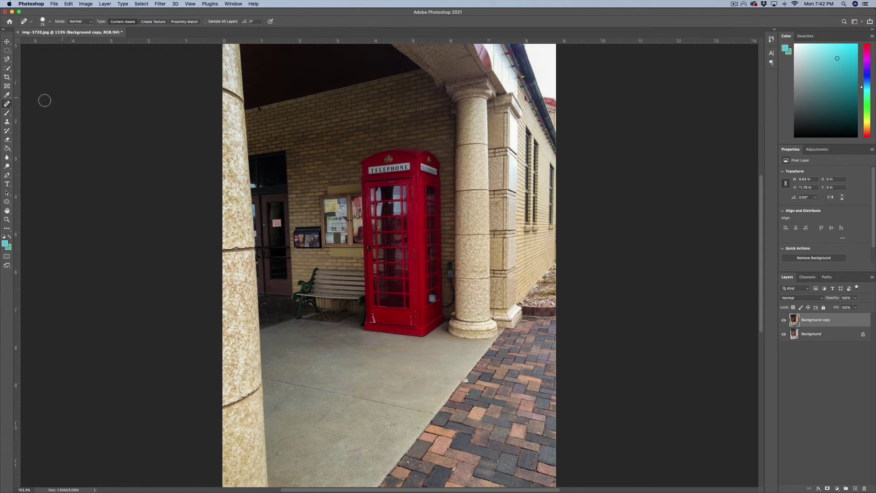
{"action": "left_click", "coordinate": [814, 150]}
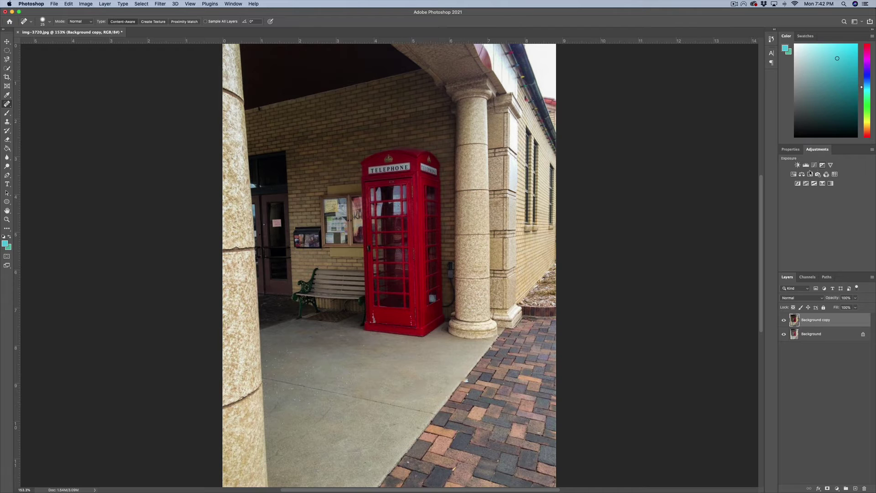
{"action": "left_click", "coordinate": [161, 4]}
{"action": "mouse_move", "coordinate": [236, 4]}
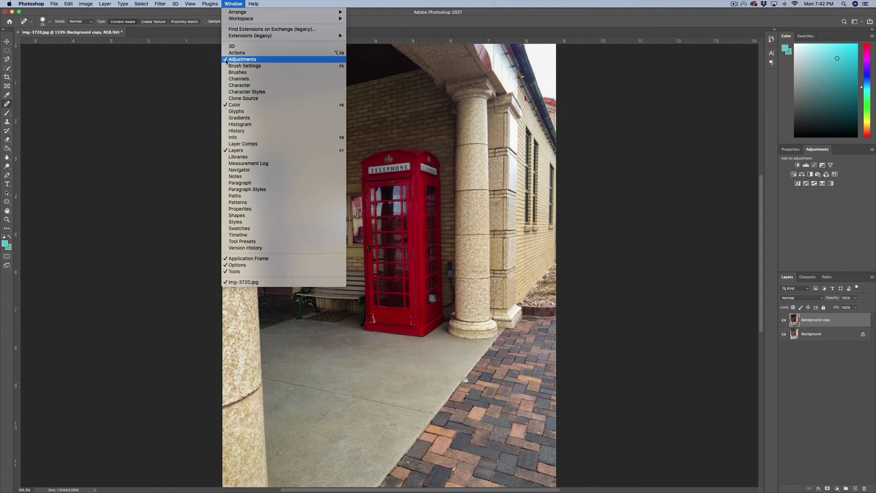
{"action": "left_click", "coordinate": [232, 5]}
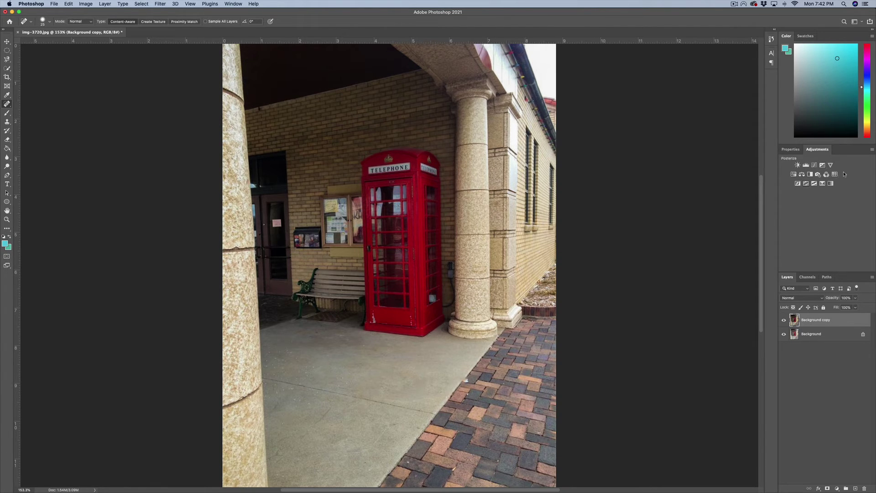
{"action": "left_click", "coordinate": [810, 174]}
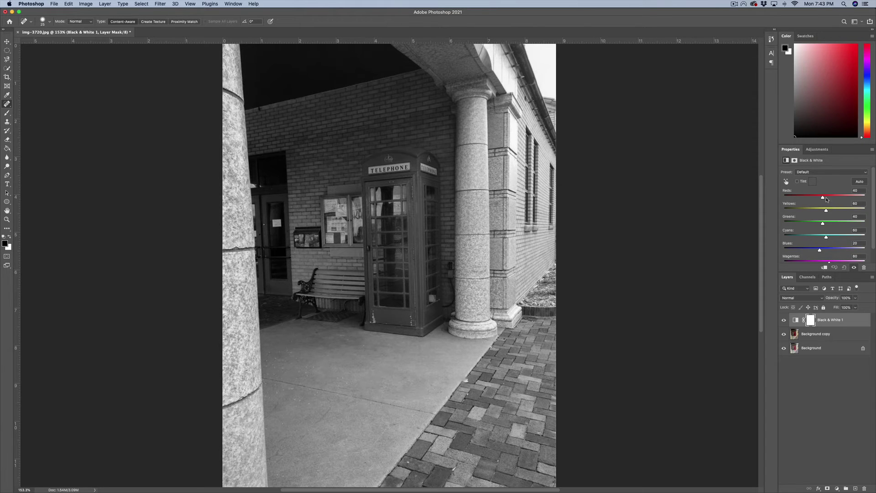
- In the Black & White adjustment, set the reds to 31, the yellows to 140 and the greens to 228
{"action": "left_click_drag", "start_coordinate": [823, 198], "coordinate": [822, 224]}
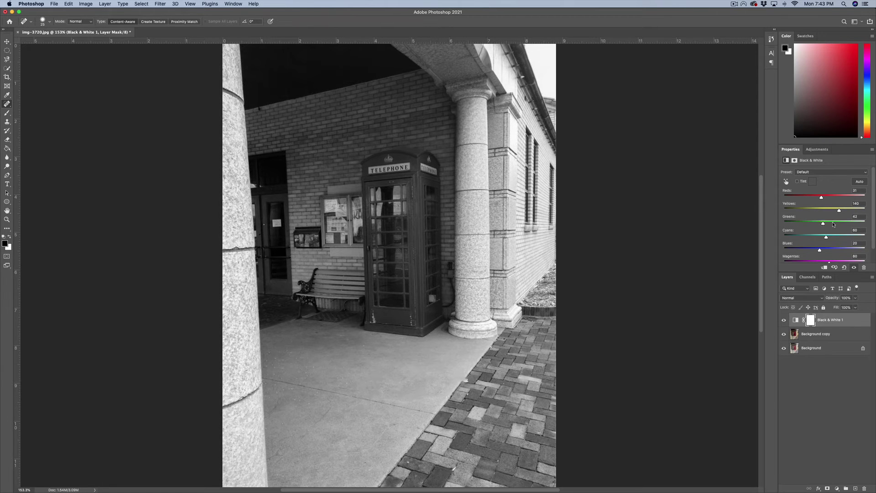
{"action": "left_click", "coordinate": [842, 223]}
{"action": "left_click", "coordinate": [853, 224]}
{"action": "scroll", "coordinate": [827, 238], "scroll_direction": "down", "scroll_amount": 2}
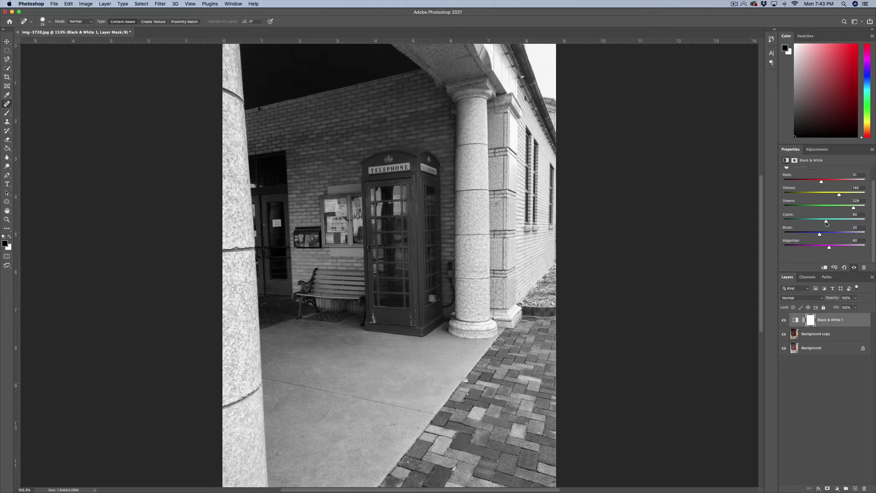
- In the Black & White adjustment, set the cyans to -17, the blues to -154 and the magentas to about 118
{"action": "left_click_drag", "start_coordinate": [827, 223], "coordinate": [816, 223]}
{"action": "left_click", "coordinate": [827, 224]}
{"action": "left_click_drag", "start_coordinate": [827, 223], "coordinate": [836, 258]}
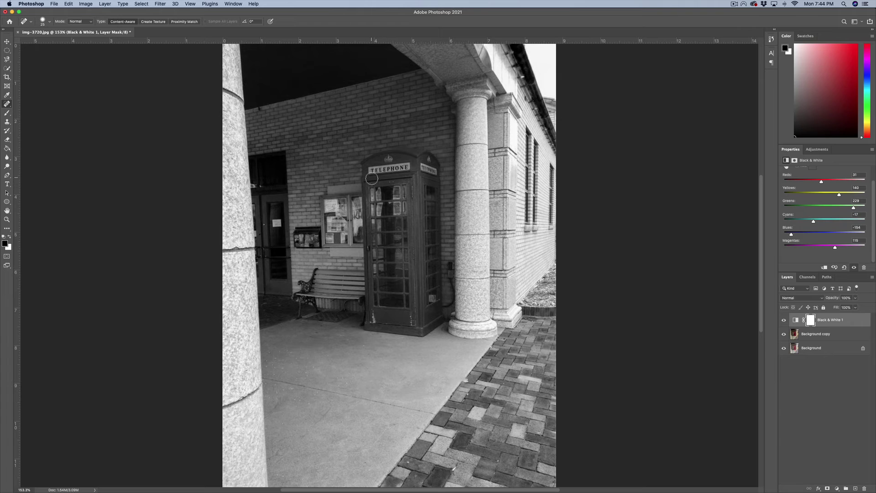
- Switch to the Move tool and compare the photo with and without the Black & White adjustment layer
{"action": "left_click", "coordinate": [7, 42]}
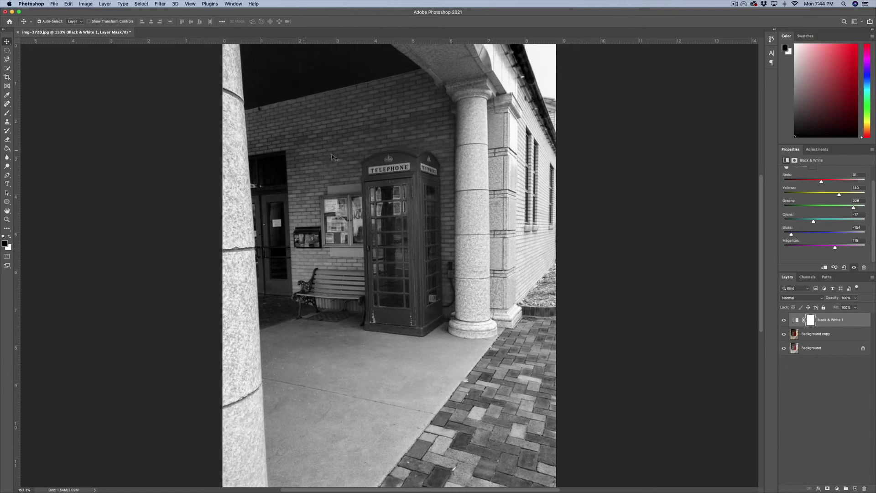
{"action": "left_click", "coordinate": [784, 320]}
{"action": "left_click", "coordinate": [784, 320]}
- Swap the foreground and background colours back and forth, ending with black as the foreground colour
{"action": "left_click", "coordinate": [10, 238]}
{"action": "left_click", "coordinate": [10, 238]}
{"action": "left_click", "coordinate": [10, 238]}
{"action": "left_click", "coordinate": [10, 238]}
{"action": "left_click", "coordinate": [10, 238]}
{"action": "left_click", "coordinate": [10, 238]}
{"action": "key", "text": "x"}
{"action": "left_click", "coordinate": [10, 238]}
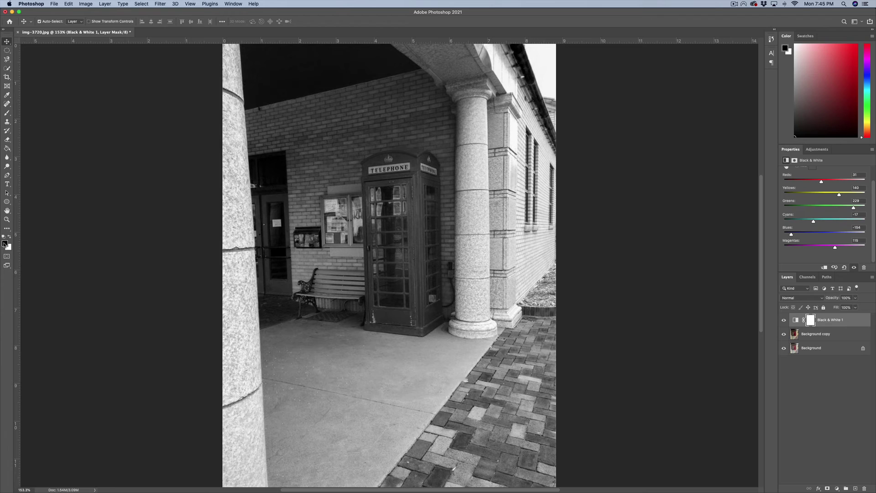
- Activate the Brush tool with the soft round preset and adjust its size for painting over the telephone booth
{"action": "left_click", "coordinate": [6, 114]}
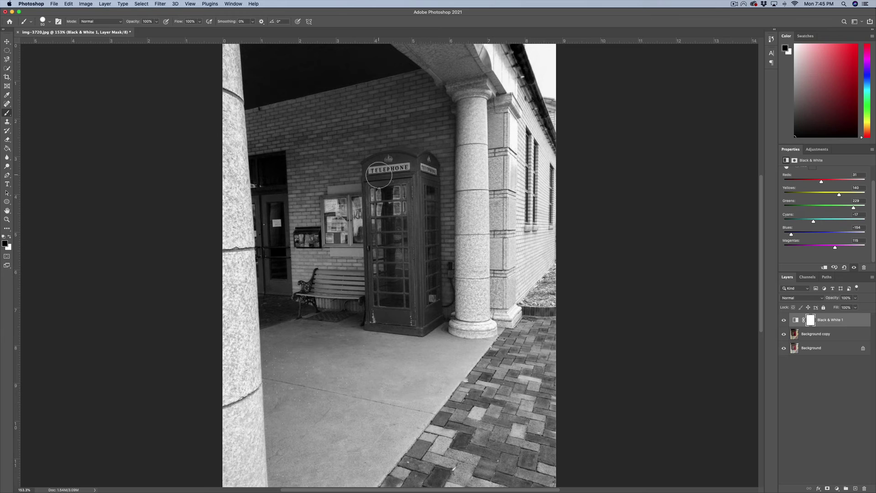
{"action": "left_click", "coordinate": [44, 24]}
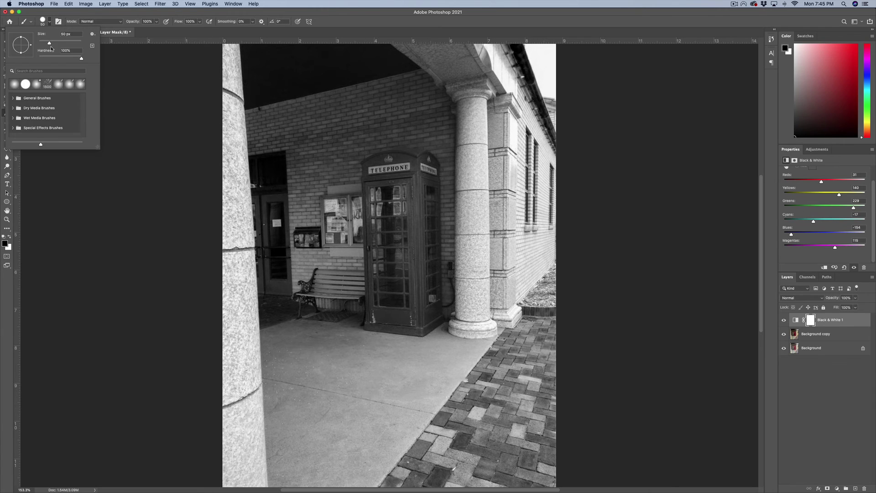
{"action": "left_click_drag", "start_coordinate": [48, 43], "coordinate": [36, 44]}
{"action": "left_click", "coordinate": [66, 16]}
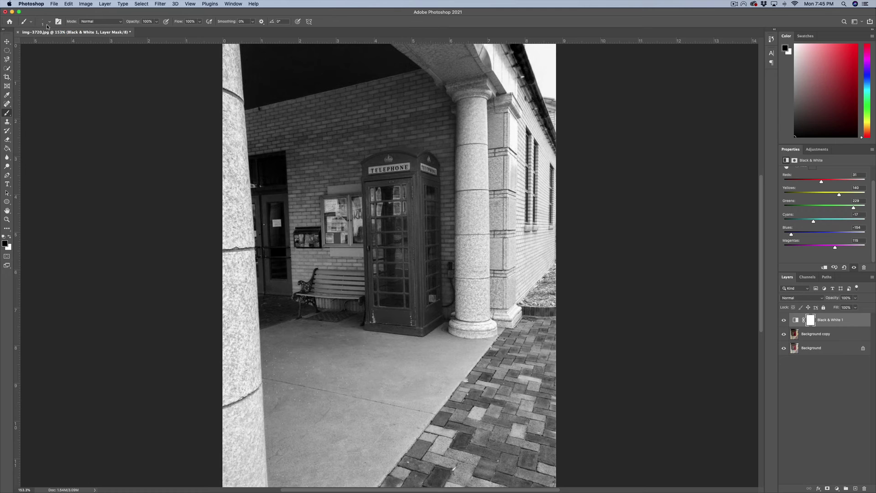
{"action": "left_click", "coordinate": [48, 23]}
{"action": "left_click", "coordinate": [49, 23]}
{"action": "left_click", "coordinate": [48, 24]}
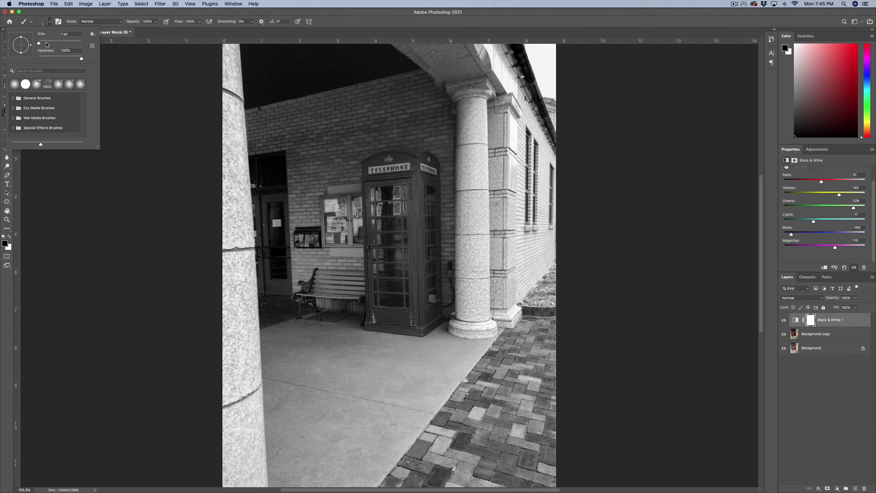
{"action": "left_click_drag", "start_coordinate": [47, 43], "coordinate": [51, 43]}
{"action": "left_click", "coordinate": [14, 85]}
{"action": "key", "text": "Return"}
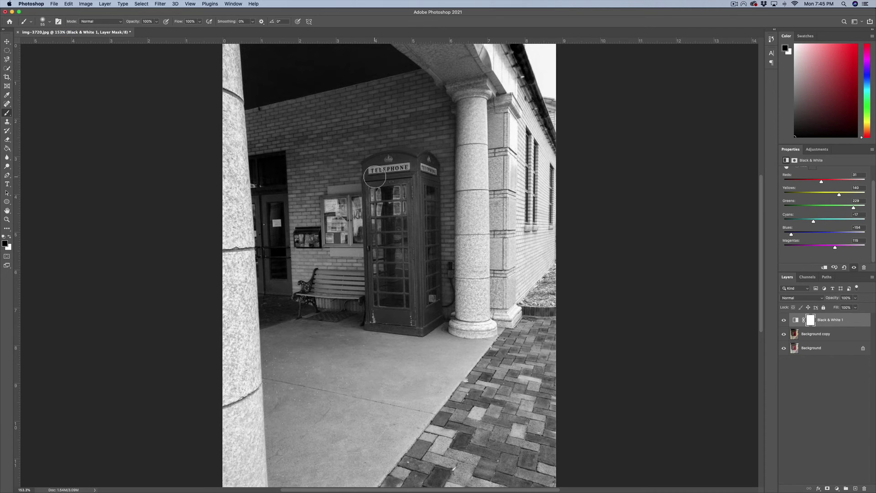
- Paint black on the Black & White mask over the telephone booth, and clean the spill on the pavement and column base with white
{"action": "mouse_move", "coordinate": [374, 174]}
{"action": "left_mouse_down"}
{"action": "mouse_move", "coordinate": [420, 165]}
{"action": "mouse_move", "coordinate": [424, 226]}
{"action": "mouse_move", "coordinate": [433, 229]}
{"action": "mouse_move", "coordinate": [407, 202]}
{"action": "mouse_move", "coordinate": [410, 187]}
{"action": "mouse_move", "coordinate": [377, 184]}
{"action": "mouse_move", "coordinate": [382, 302]}
{"action": "mouse_move", "coordinate": [400, 317]}
{"action": "mouse_move", "coordinate": [430, 312]}
{"action": "mouse_move", "coordinate": [421, 237]}
{"action": "mouse_move", "coordinate": [411, 307]}
{"action": "mouse_move", "coordinate": [405, 255]}
{"action": "mouse_move", "coordinate": [382, 321]}
{"action": "mouse_move", "coordinate": [333, 335]}
{"action": "mouse_move", "coordinate": [490, 339]}
{"action": "mouse_move", "coordinate": [412, 377]}
{"action": "mouse_move", "coordinate": [468, 354]}
{"action": "mouse_move", "coordinate": [426, 348]}
{"action": "mouse_move", "coordinate": [475, 326]}
{"action": "left_mouse_up"}
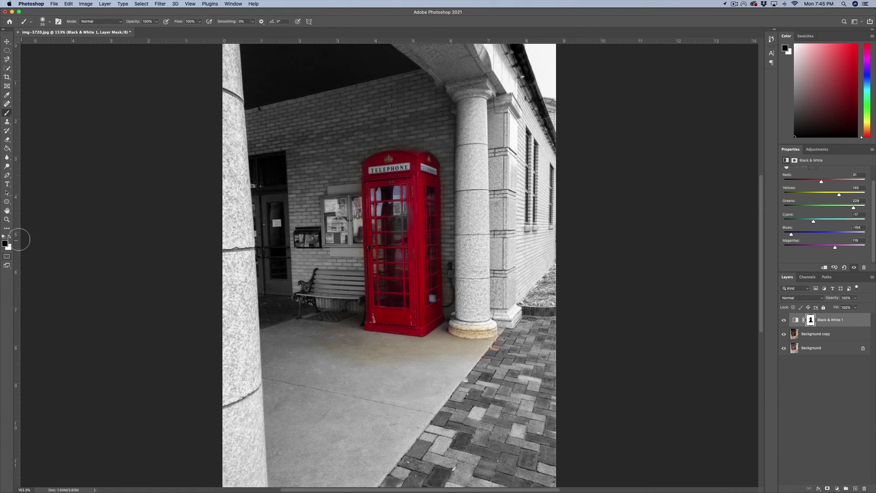
{"action": "left_click", "coordinate": [9, 237]}
{"action": "mouse_move", "coordinate": [317, 342]}
{"action": "left_mouse_down"}
{"action": "mouse_move", "coordinate": [345, 338]}
{"action": "mouse_move", "coordinate": [357, 351]}
{"action": "mouse_move", "coordinate": [399, 346]}
{"action": "left_mouse_up"}
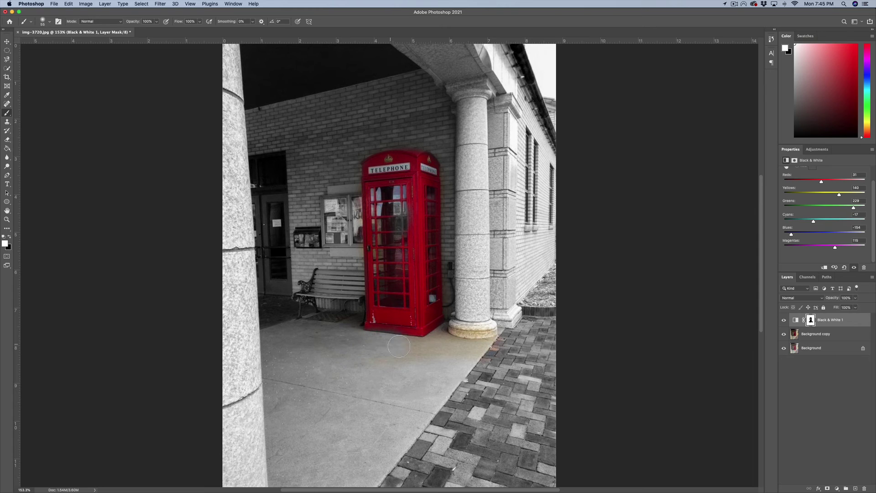
{"action": "mouse_move", "coordinate": [443, 345]}
{"action": "left_mouse_down"}
{"action": "mouse_move", "coordinate": [485, 336]}
{"action": "mouse_move", "coordinate": [463, 357]}
{"action": "mouse_move", "coordinate": [480, 341]}
{"action": "mouse_move", "coordinate": [446, 333]}
{"action": "mouse_move", "coordinate": [406, 348]}
{"action": "mouse_move", "coordinate": [357, 341]}
{"action": "mouse_move", "coordinate": [363, 348]}
{"action": "mouse_move", "coordinate": [347, 355]}
{"action": "left_mouse_up"}
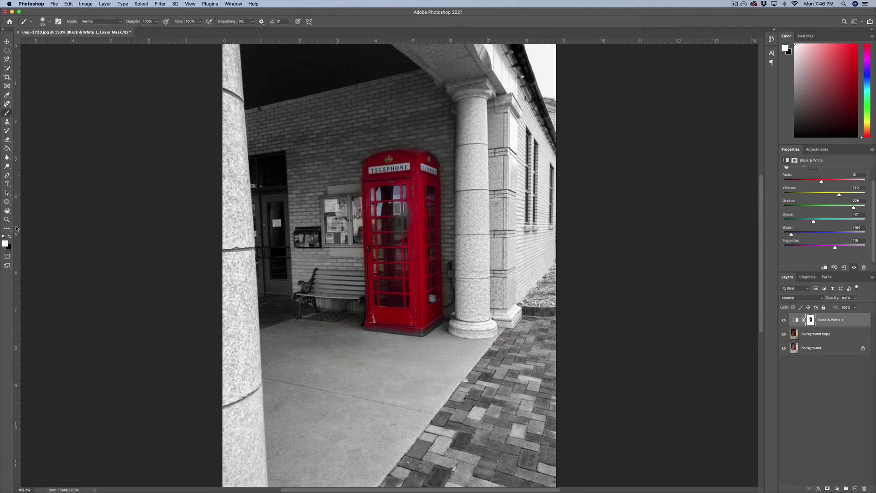
- Restore the red along the front and side of the booth's base by painting the mask black with a smaller brush
{"action": "left_click", "coordinate": [10, 237]}
{"action": "scroll", "coordinate": [417, 272], "scroll_direction": "up", "scroll_amount": 3}
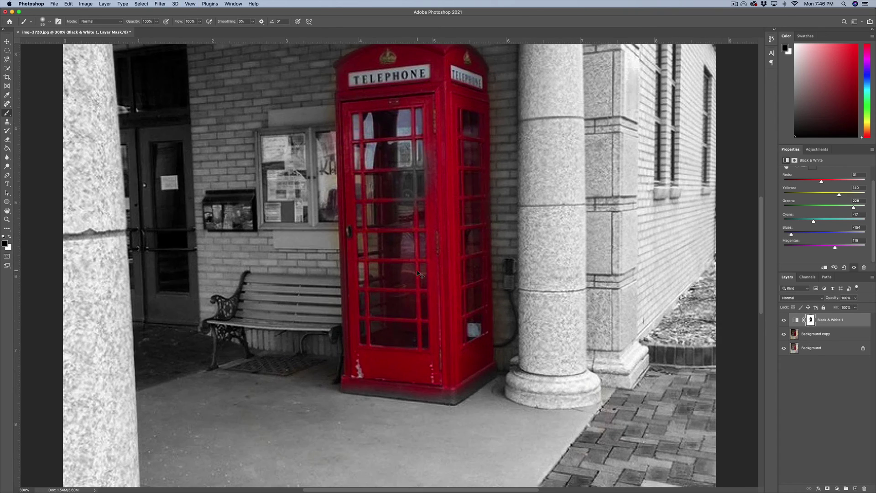
{"action": "scroll", "coordinate": [417, 272], "scroll_direction": "up", "scroll_amount": 1}
{"action": "scroll", "coordinate": [416, 270], "scroll_direction": "down", "scroll_amount": 3}
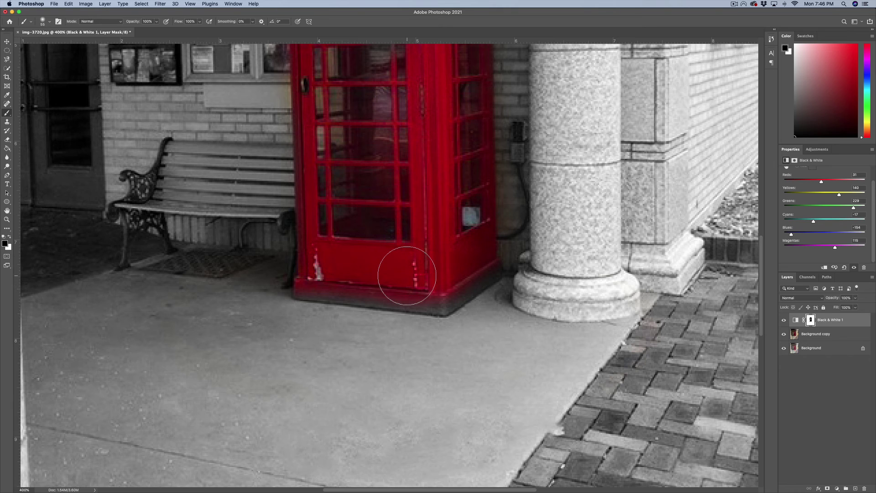
{"action": "key", "text": "bracketleft"}
{"action": "key", "text": "bracketleft"}
{"action": "key", "text": "bracketleft"}
{"action": "key", "text": "bracketleft"}
{"action": "left_click_drag", "start_coordinate": [435, 306], "coordinate": [300, 294]}
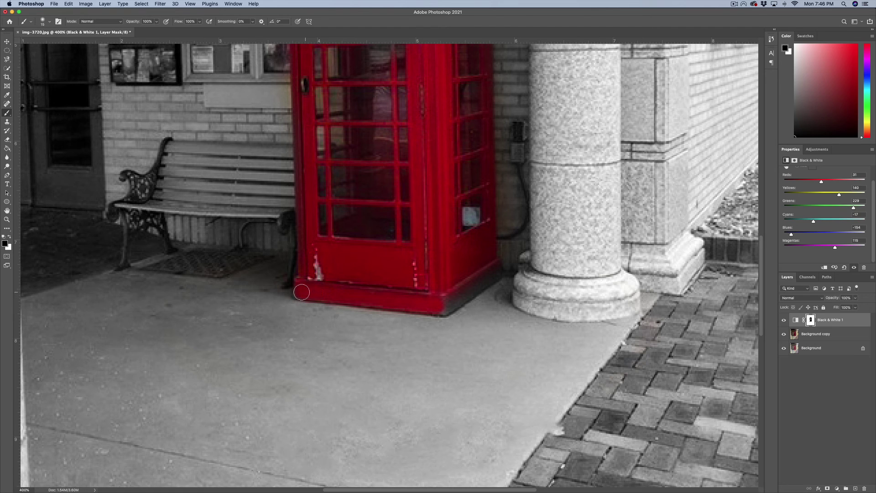
{"action": "left_click_drag", "start_coordinate": [494, 271], "coordinate": [445, 305]}
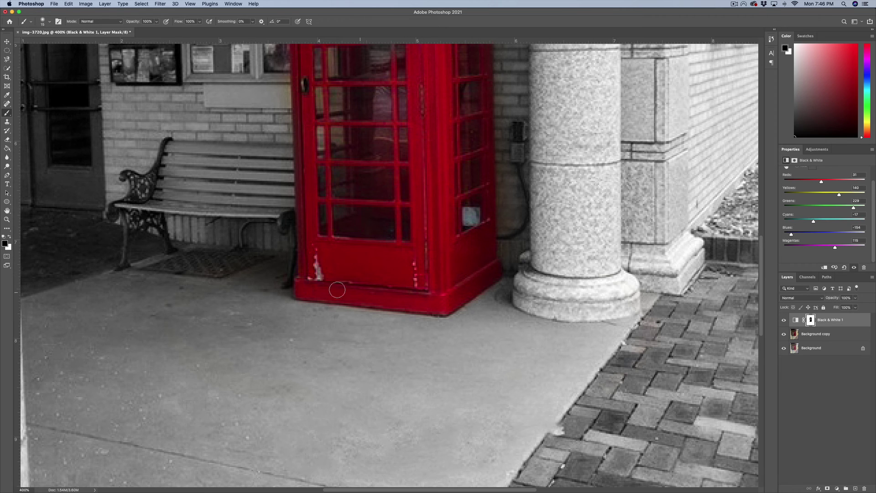
- Touch up the colour around the booth's upper part near the TELEPHONE signs with the small black brush
{"action": "scroll", "coordinate": [328, 206], "scroll_direction": "up", "scroll_amount": 4}
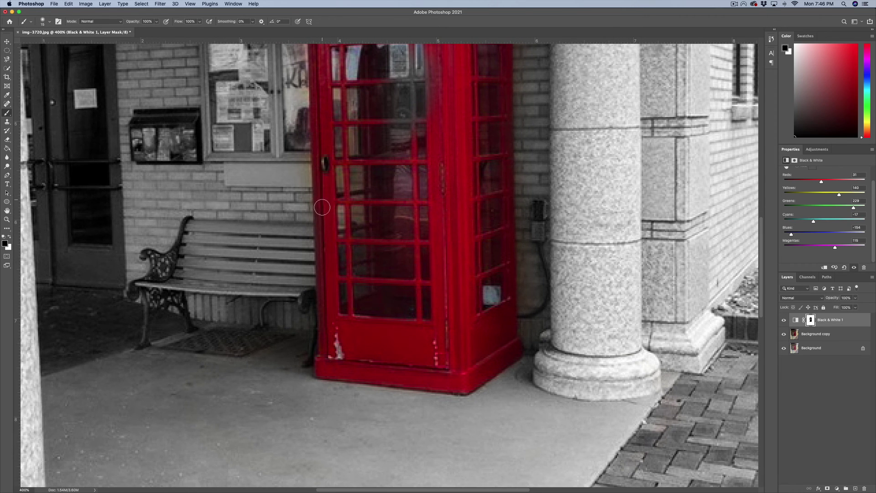
{"action": "scroll", "coordinate": [321, 311], "scroll_direction": "left", "scroll_amount": 2}
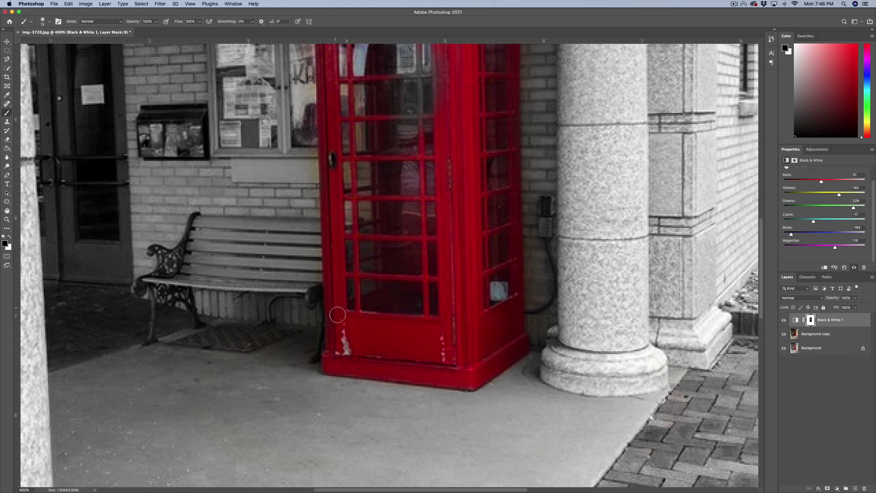
{"action": "scroll", "coordinate": [377, 237], "scroll_direction": "up", "scroll_amount": 2}
{"action": "scroll", "coordinate": [377, 236], "scroll_direction": "up", "scroll_amount": 7}
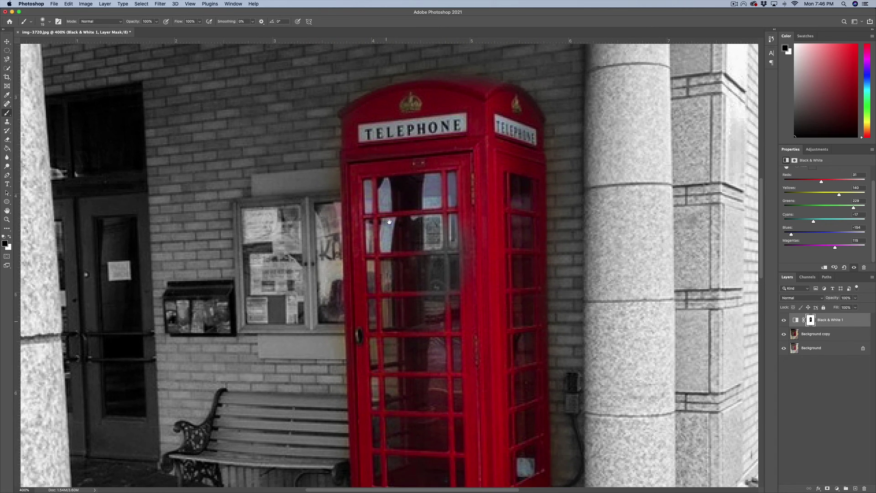
{"action": "mouse_move", "coordinate": [351, 119]}
{"action": "left_mouse_down"}
{"action": "mouse_move", "coordinate": [428, 90]}
{"action": "mouse_move", "coordinate": [494, 88]}
{"action": "mouse_move", "coordinate": [536, 127]}
{"action": "left_mouse_up"}
- Enlarge the brush and paint the mask over the booth's door and window panes to bring back their remaining colour
{"action": "key", "text": "super+0"}
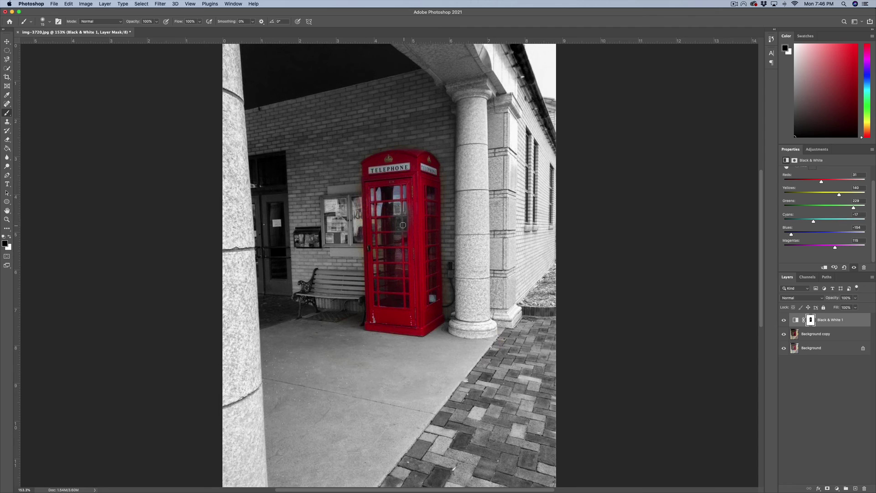
{"action": "key", "text": "bracketright"}
{"action": "key", "text": "bracketright"}
{"action": "key", "text": "bracketright"}
{"action": "key", "text": "bracketright"}
{"action": "key", "text": "bracketright"}
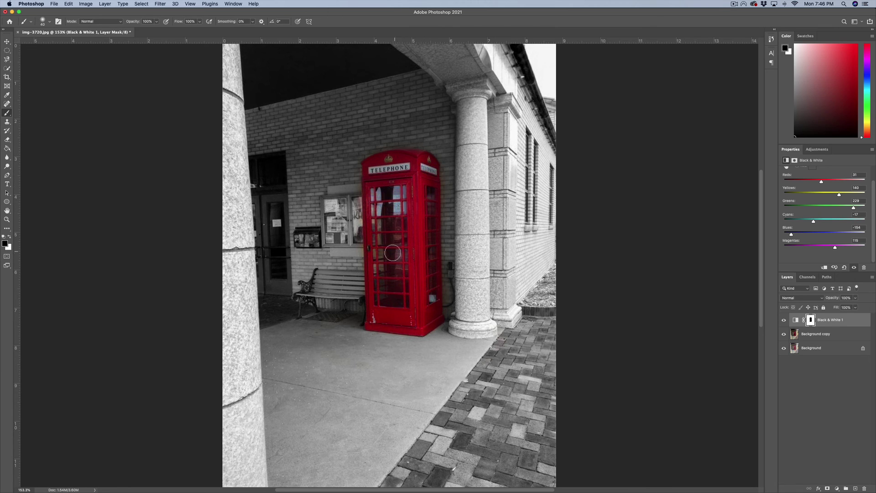
- Switch to the Move tool and compare the original photo with the colour-splash version using layer visibility
{"action": "left_click", "coordinate": [6, 41]}
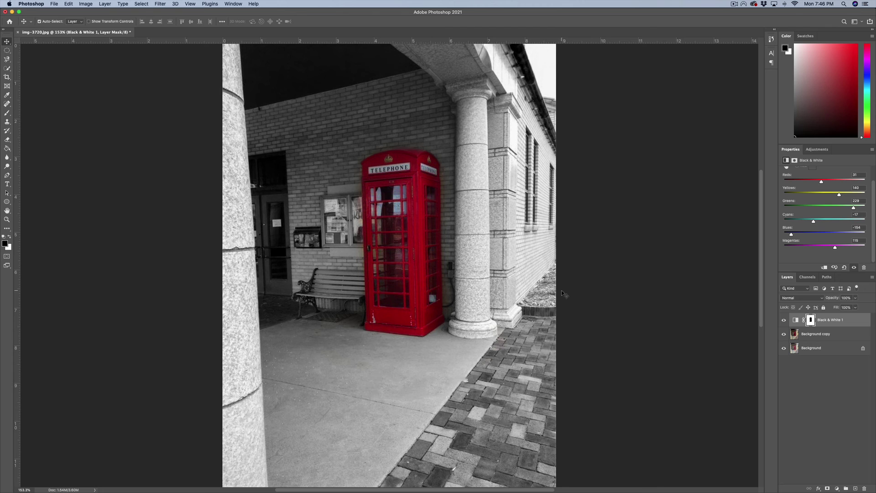
{"action": "left_click", "coordinate": [784, 320]}
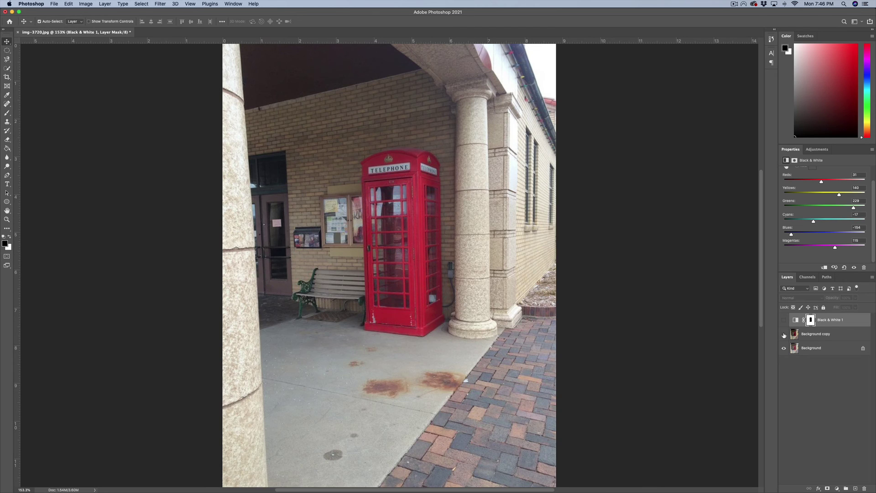
{"action": "left_click", "coordinate": [783, 320]}
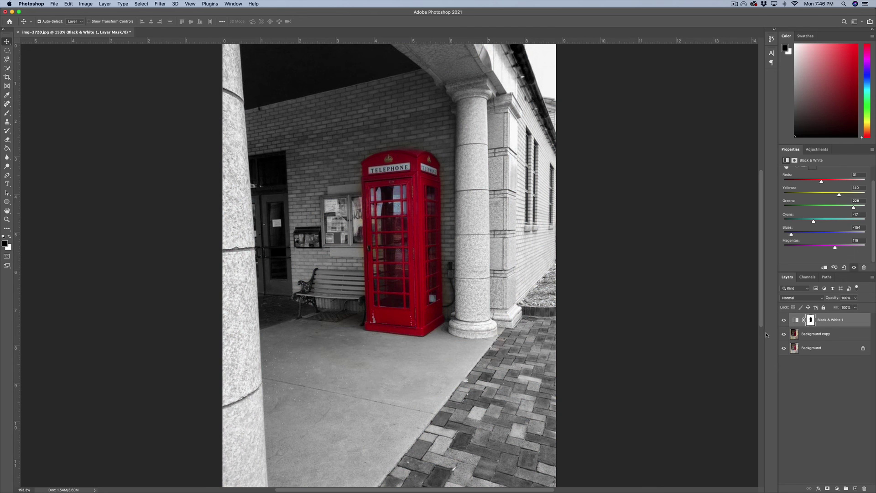
- Start saving the document on the computer instead of to cloud documents
{"action": "left_click", "coordinate": [54, 3]}
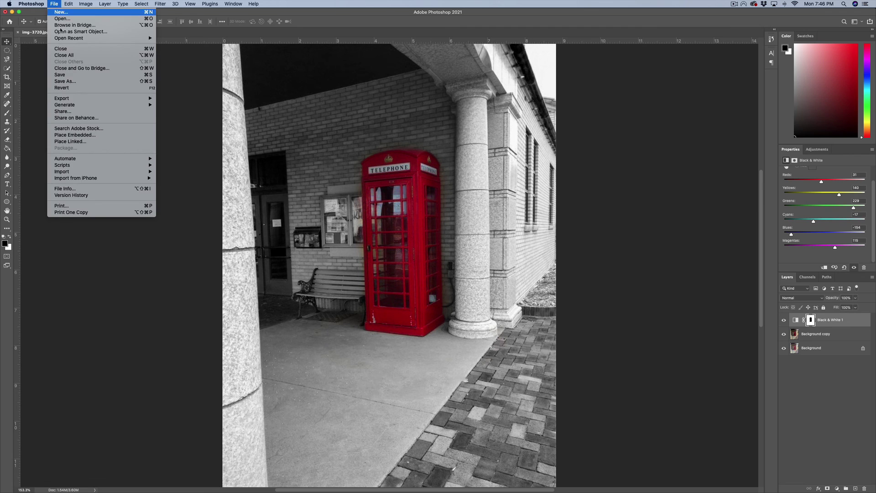
{"action": "left_click", "coordinate": [64, 74]}
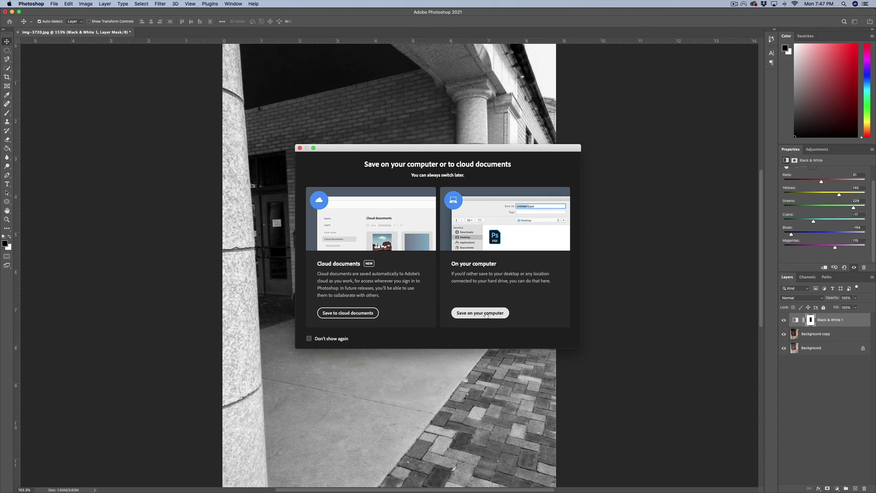
{"action": "left_click", "coordinate": [481, 314]}
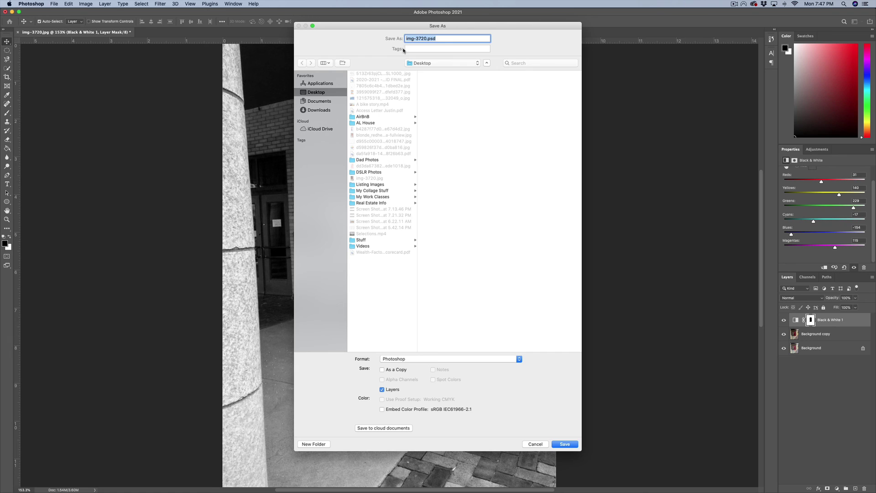
{"action": "left_click", "coordinate": [441, 359]}
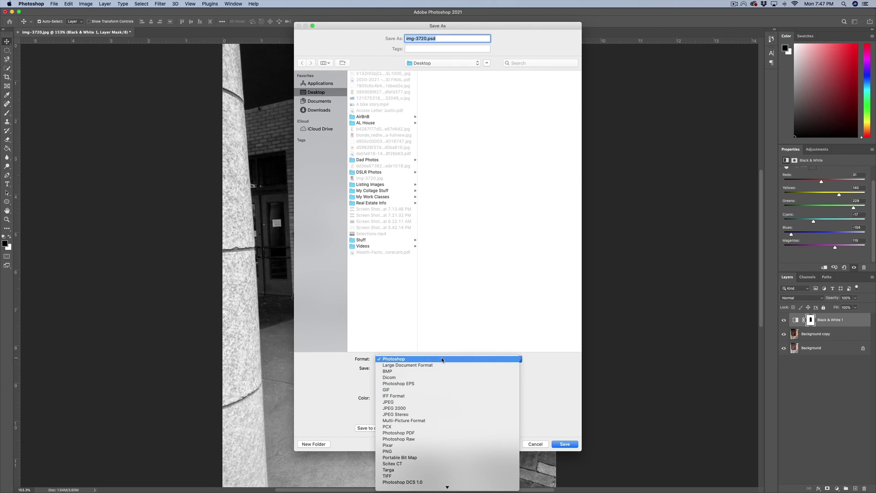
{"action": "left_click", "coordinate": [459, 395]}
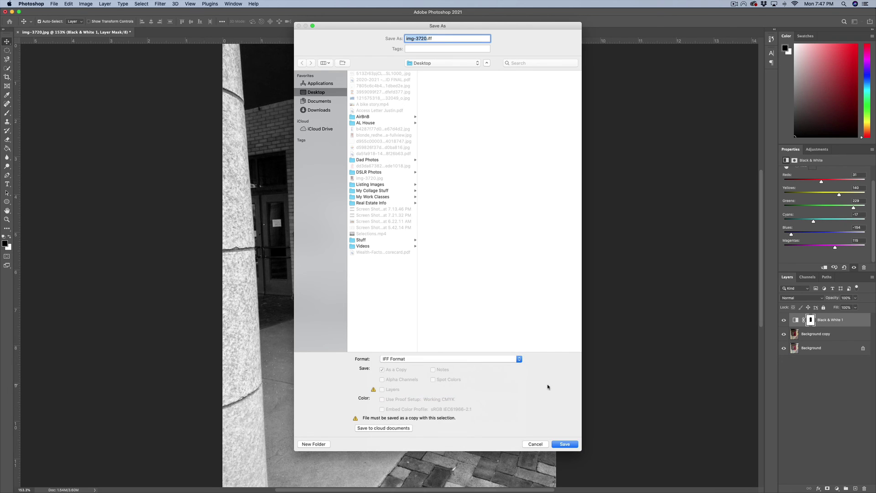
{"action": "left_click", "coordinate": [471, 361]}
{"action": "left_click", "coordinate": [502, 367]}
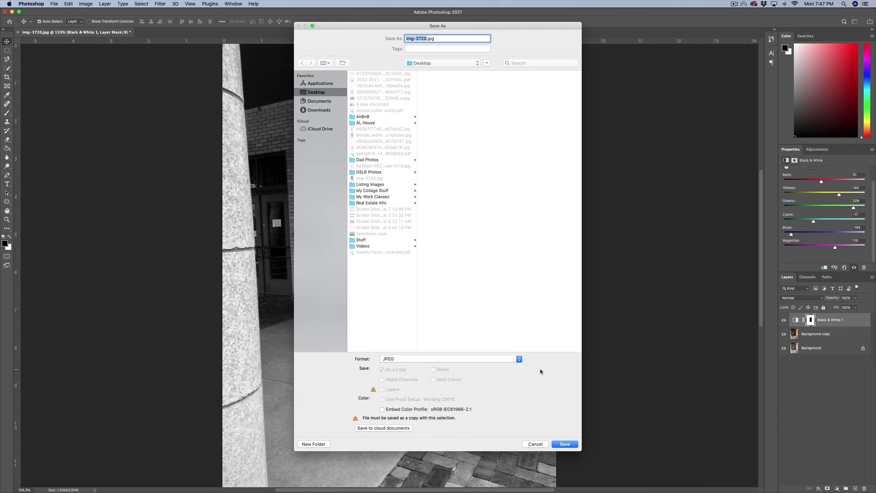
{"action": "left_click", "coordinate": [517, 361]}
{"action": "left_click", "coordinate": [500, 318]}
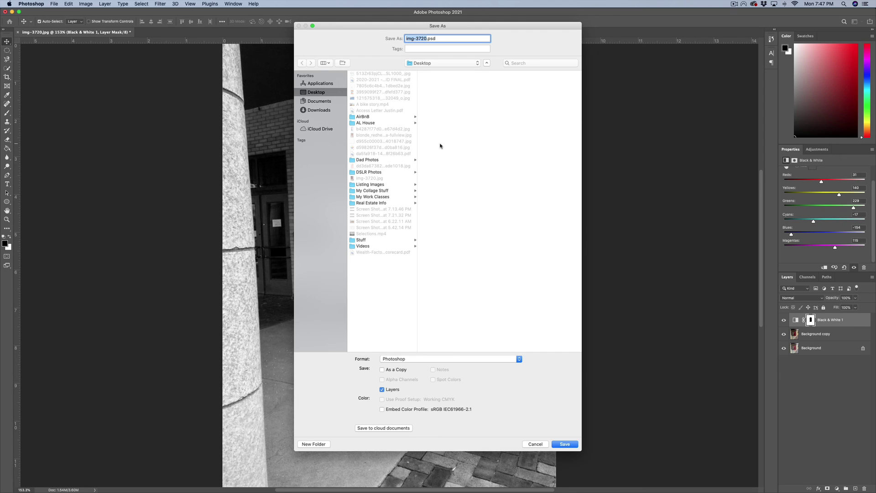
- Save the layered document to the Desktop as ColorSplash in Photoshop format with Maximize Compatibility enabled
{"action": "type", "text": "ColorSplash"}
{"action": "left_click", "coordinate": [565, 444]}
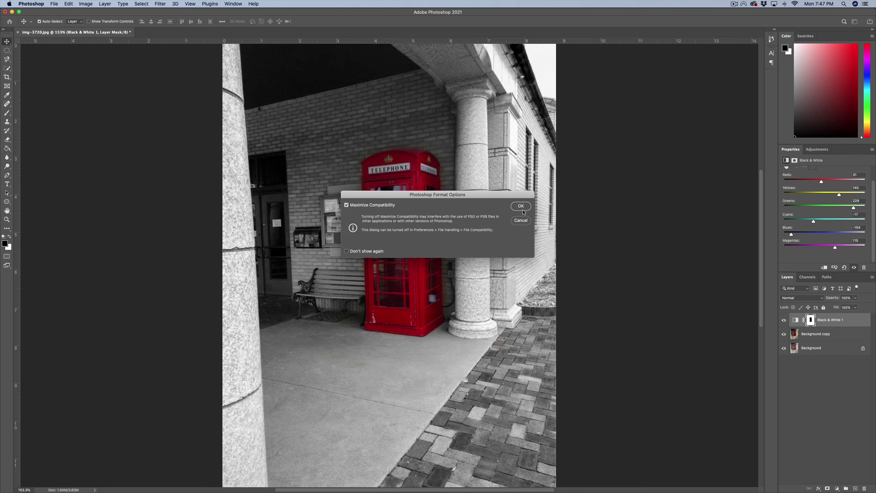
{"action": "left_click", "coordinate": [522, 211]}
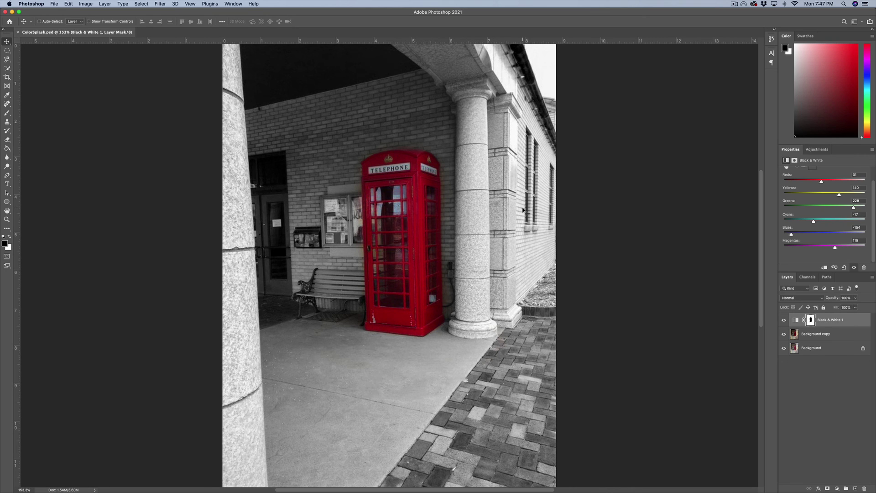
- Save a JPEG copy named ColorSplash.jpg to the Desktop at Maximum quality 12, Progressive with 3 scans
{"action": "key", "text": "super+shift+s"}
{"action": "left_click", "coordinate": [477, 314]}
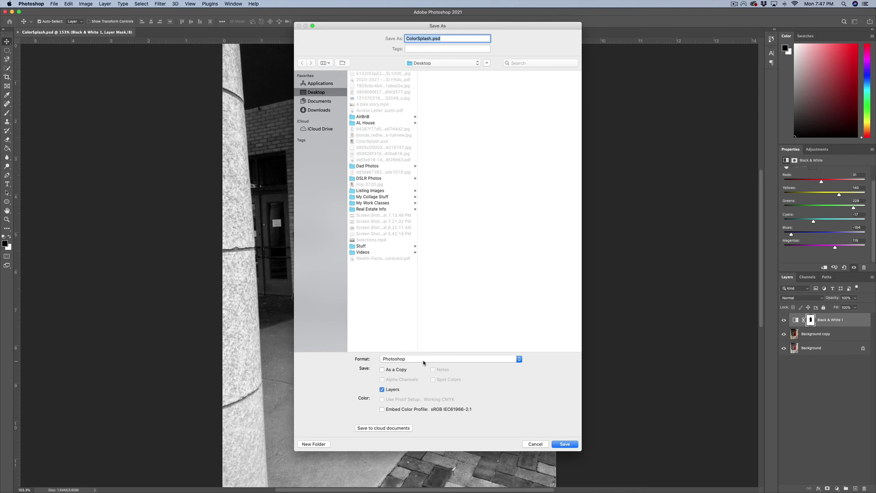
{"action": "left_click", "coordinate": [423, 363]}
{"action": "left_click", "coordinate": [417, 410]}
{"action": "left_click", "coordinate": [413, 358]}
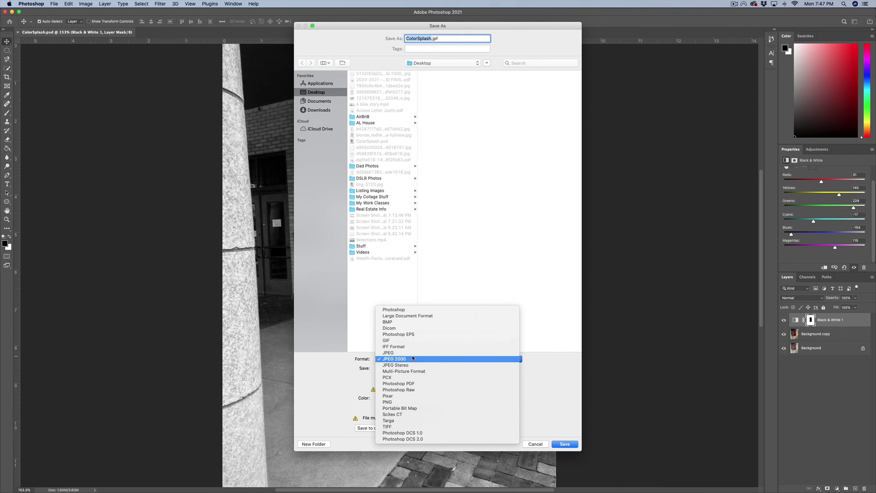
{"action": "left_click", "coordinate": [412, 353]}
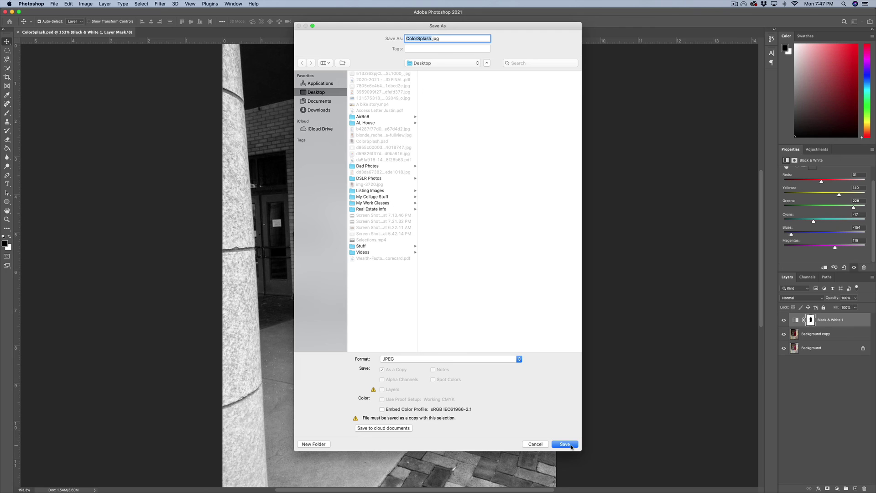
{"action": "left_click", "coordinate": [566, 444]}
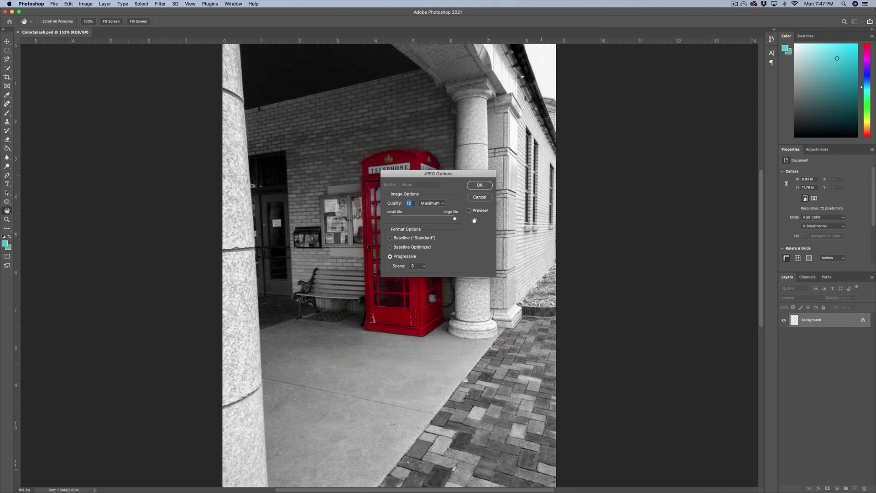
{"action": "left_click", "coordinate": [482, 186]}
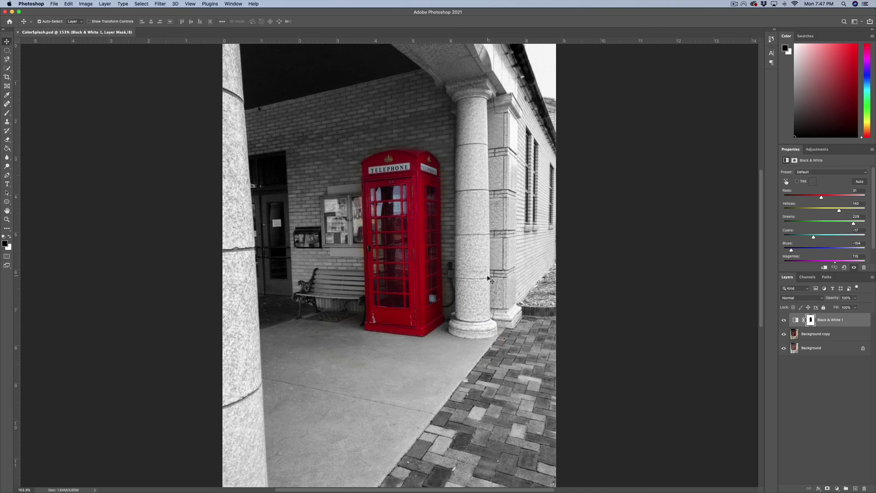